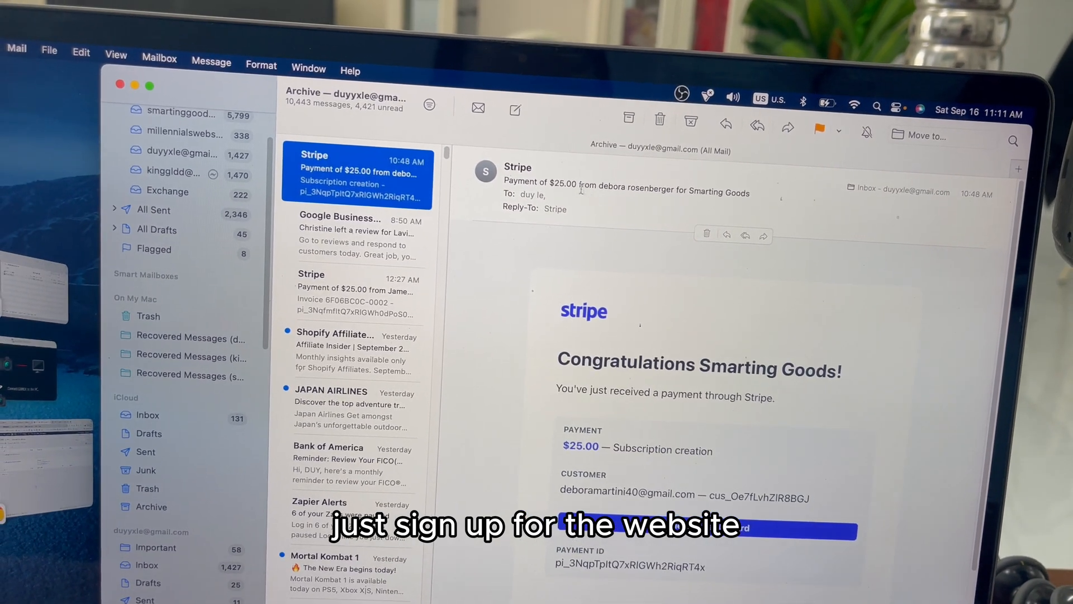
Step: Switch from the Stripe payment e-mail to Chrome and compare the yearly plan prices and features on the WP Ultimo pricing page
{"action": "scroll", "coordinate": [646, 347], "scroll_direction": "down", "scroll_amount": 5}
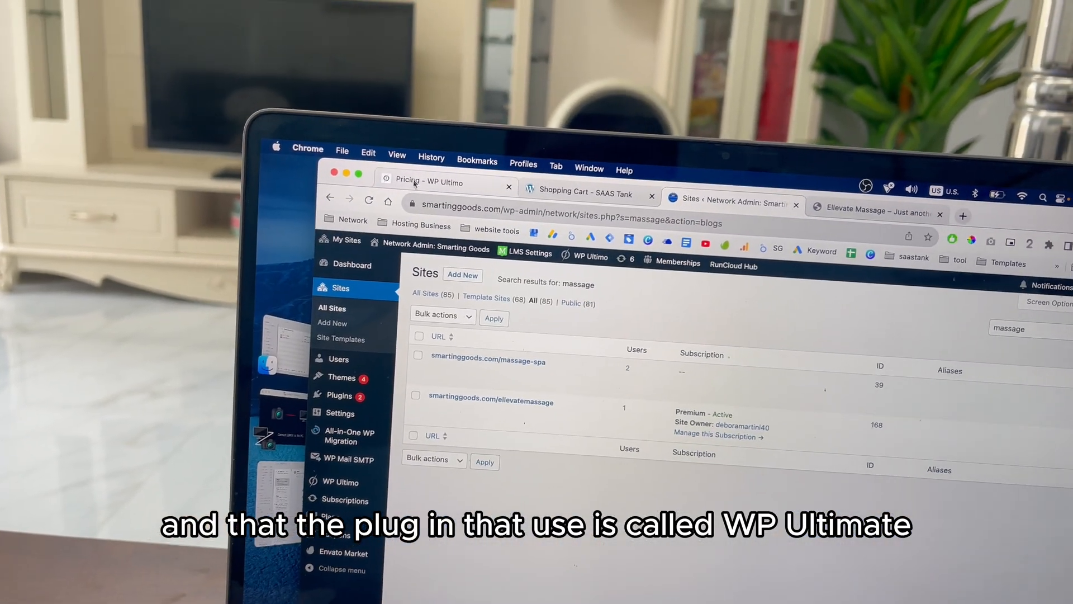
{"action": "left_click", "coordinate": [414, 183]}
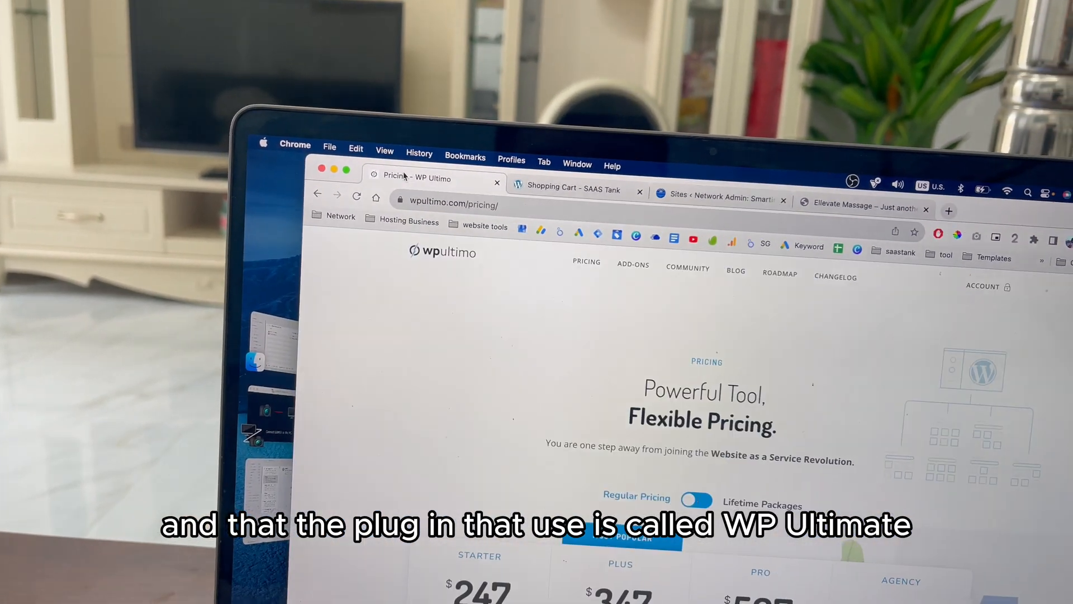
{"action": "scroll", "coordinate": [516, 324], "scroll_direction": "down", "scroll_amount": 2}
{"action": "scroll", "coordinate": [517, 324], "scroll_direction": "down", "scroll_amount": 1}
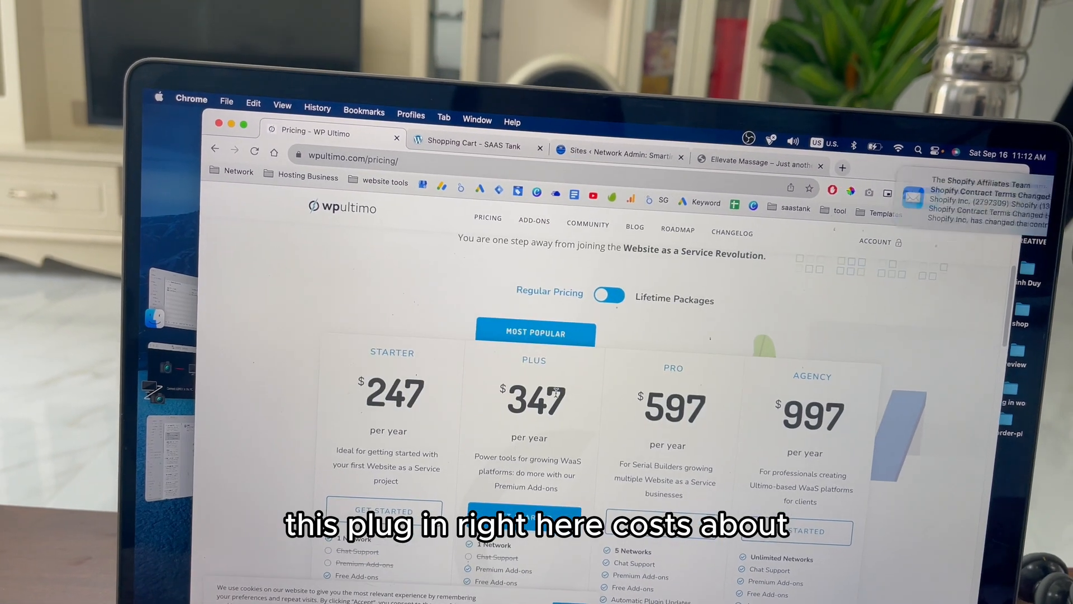
{"action": "scroll", "coordinate": [400, 403], "scroll_direction": "down", "scroll_amount": 3}
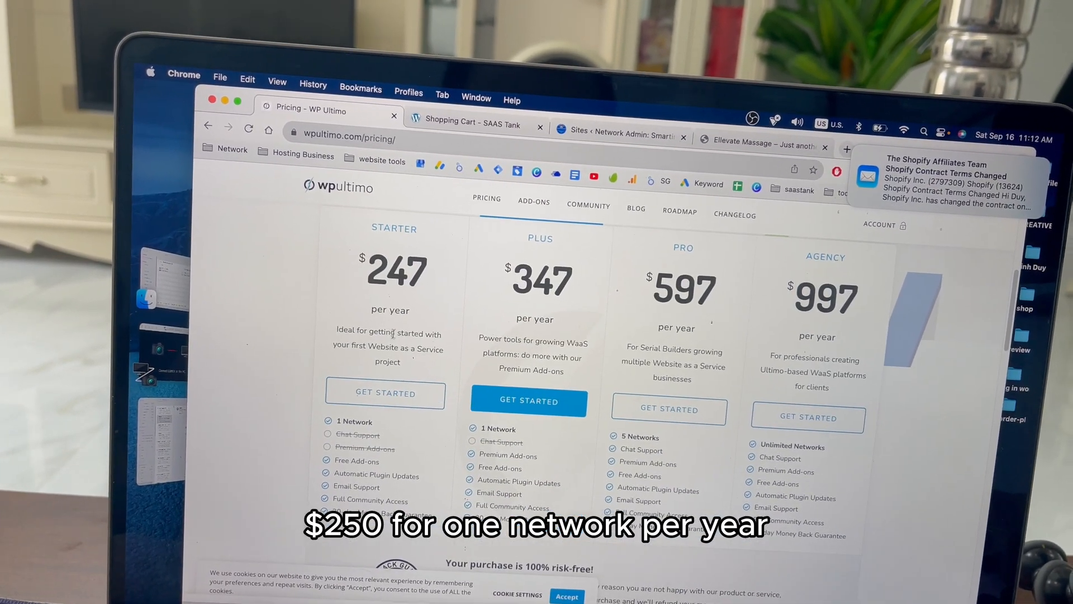
{"action": "left_click_drag", "start_coordinate": [511, 293], "coordinate": [561, 299]}
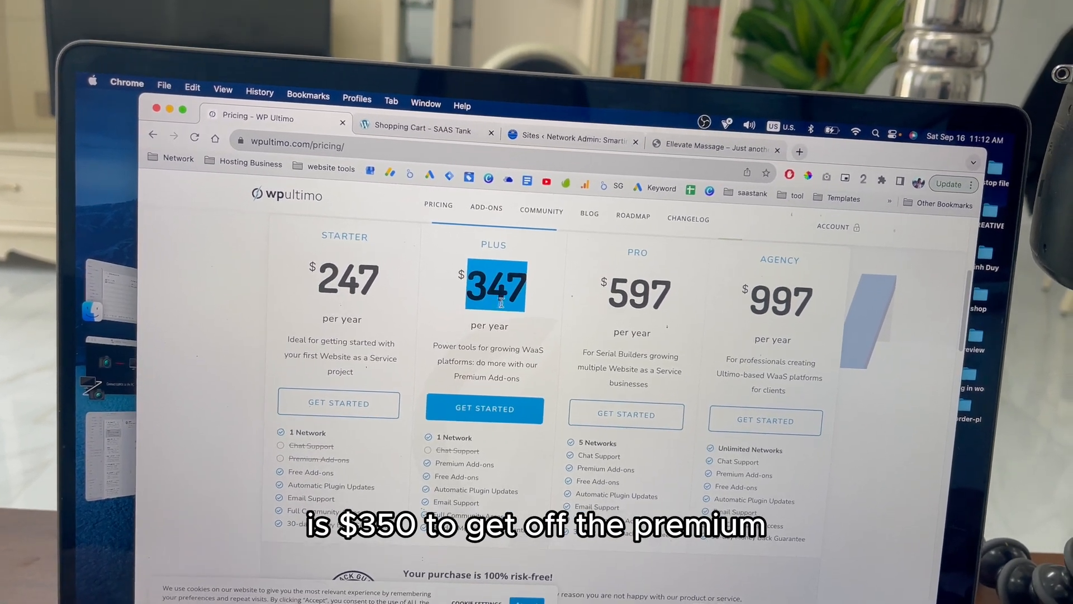
{"action": "scroll", "coordinate": [511, 332], "scroll_direction": "down", "scroll_amount": 3}
{"action": "scroll", "coordinate": [511, 340], "scroll_direction": "down", "scroll_amount": 1}
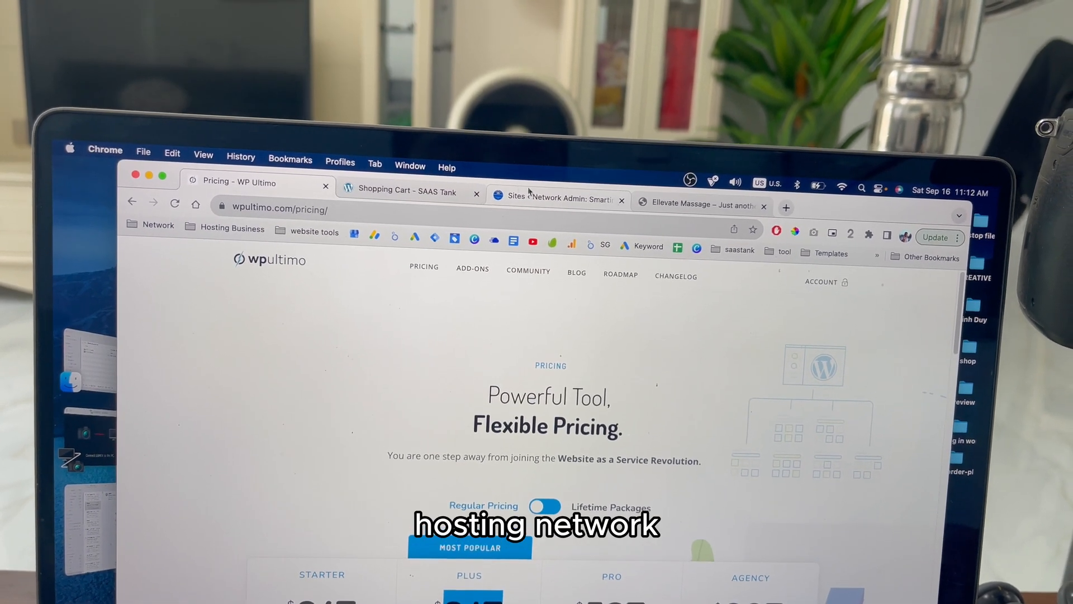
Step: Browse the prebuilt network templates on the SaaS Tank home page
{"action": "left_click", "coordinate": [452, 202]}
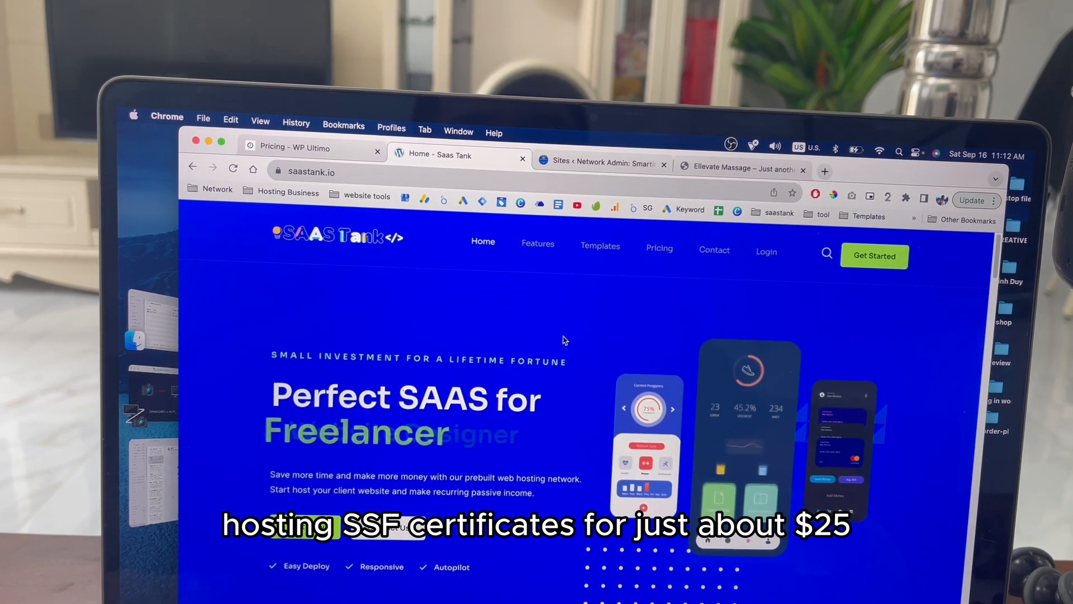
{"action": "scroll", "coordinate": [566, 329], "scroll_direction": "down", "scroll_amount": 10}
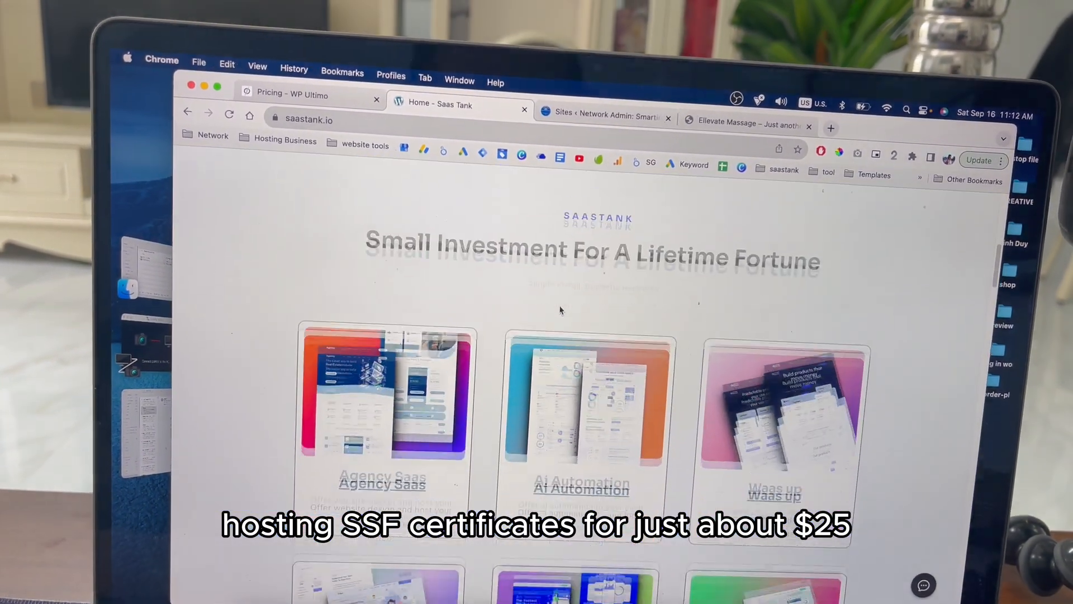
{"action": "scroll", "coordinate": [479, 357], "scroll_direction": "down", "scroll_amount": 5}
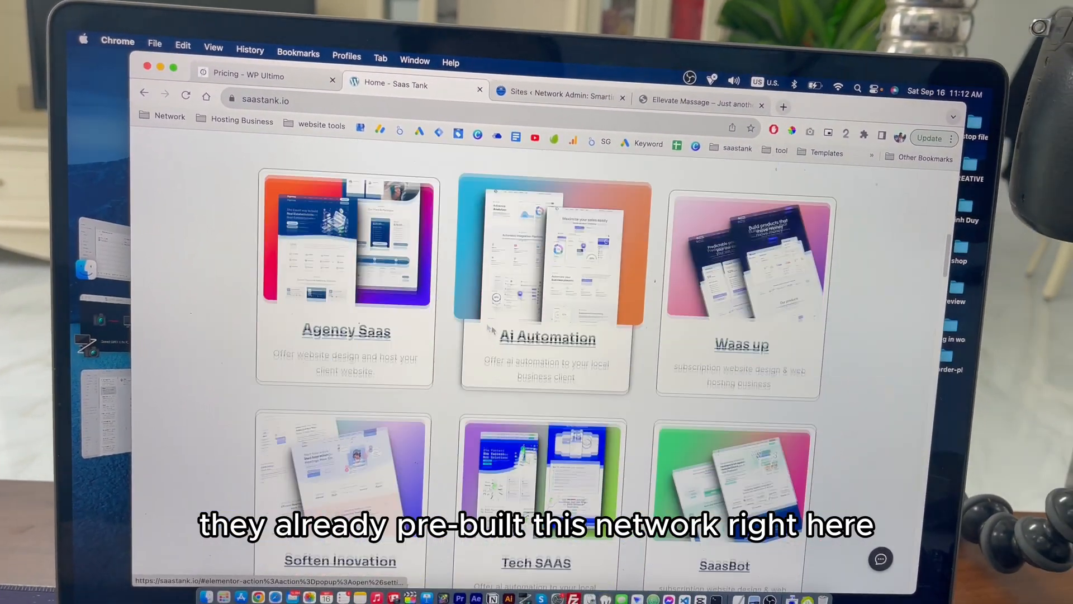
{"action": "scroll", "coordinate": [485, 251], "scroll_direction": "down", "scroll_amount": 5}
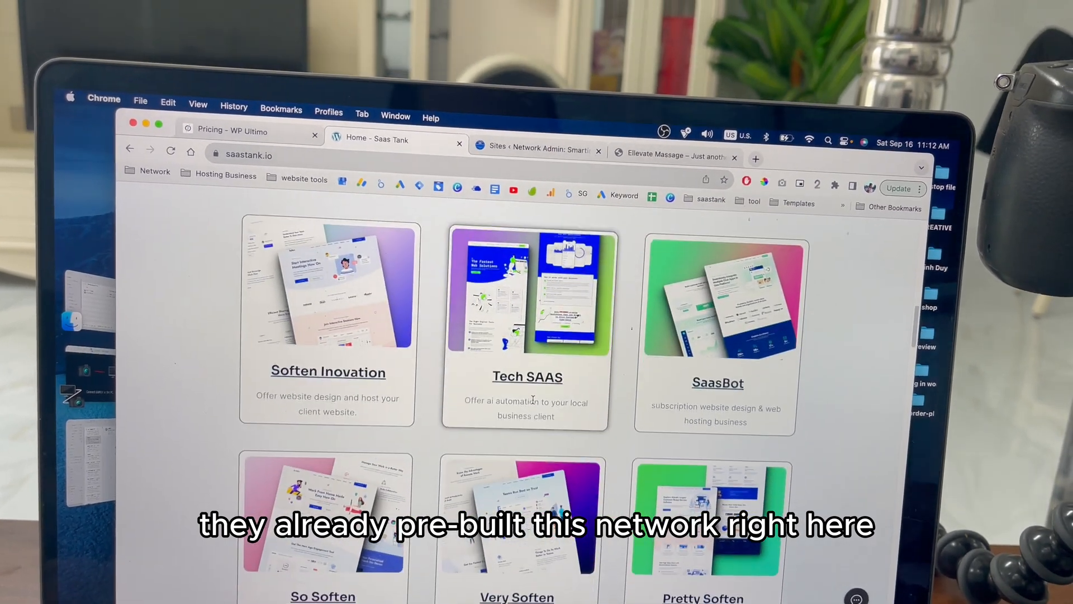
Step: Select the Ai Automation template on the SaaS Tank home page and start an order for it
{"action": "scroll", "coordinate": [542, 378], "scroll_direction": "up", "scroll_amount": 10}
{"action": "left_click", "coordinate": [537, 412]}
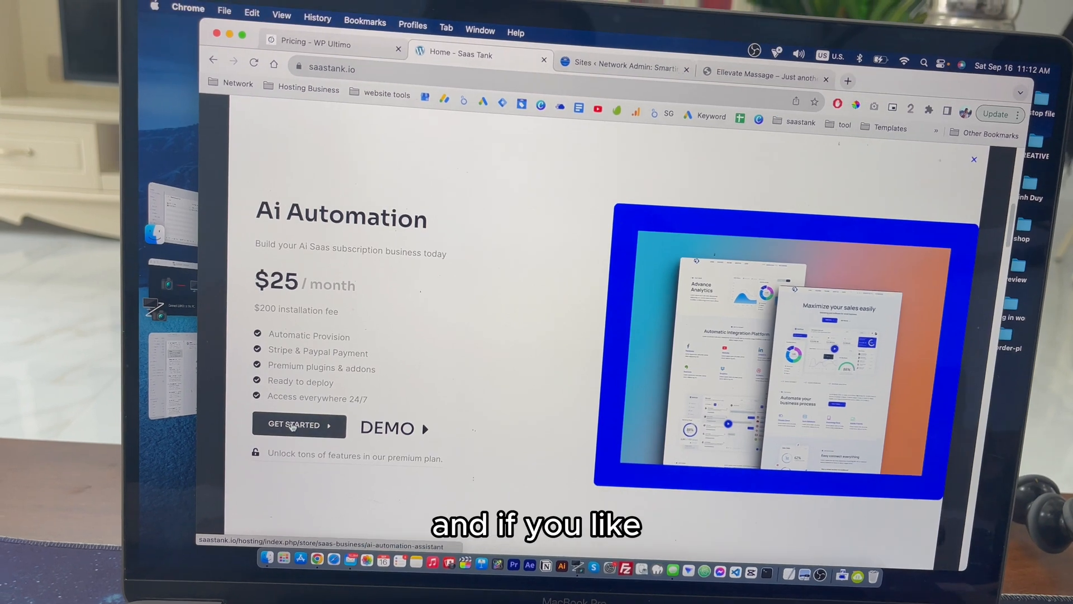
{"action": "left_click", "coordinate": [290, 425]}
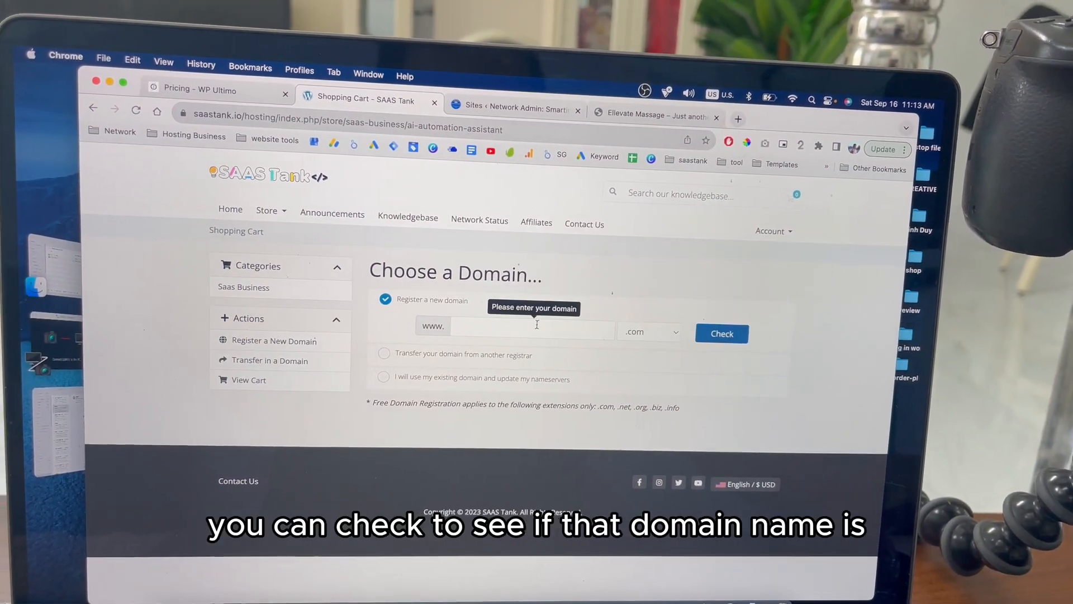
Step: Check the availability of ioioioioioioio10.com as a new domain and continue with its registration
{"action": "left_click", "coordinate": [551, 384]}
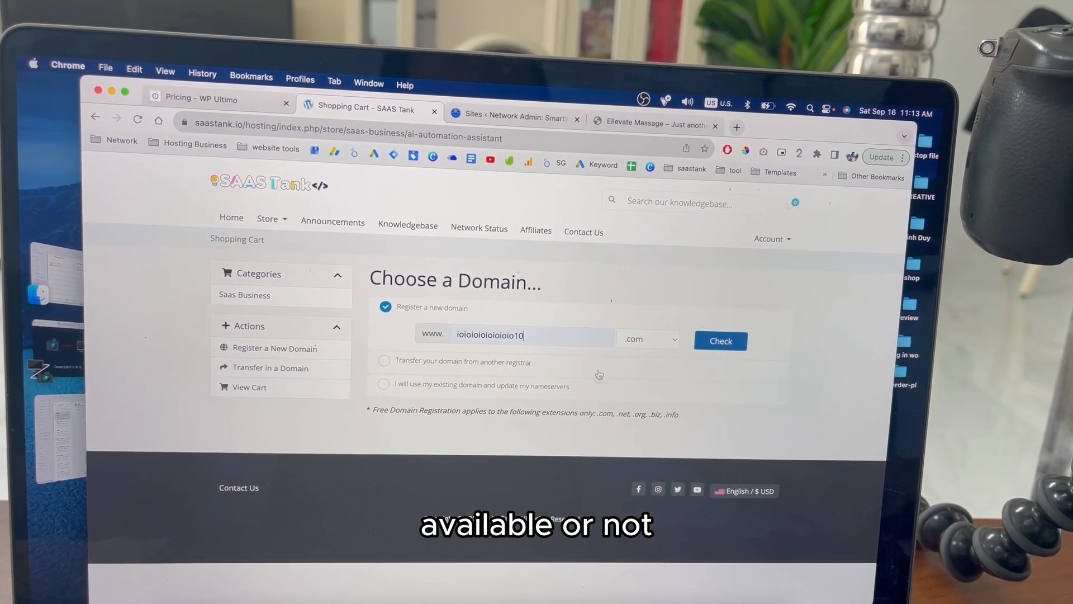
{"action": "left_click", "coordinate": [691, 344]}
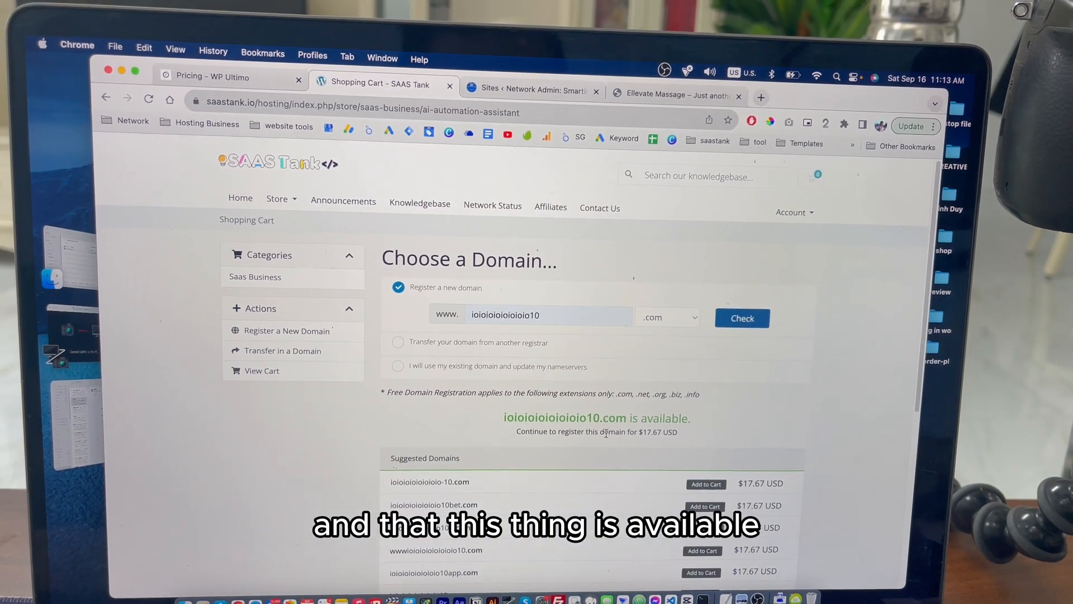
{"action": "scroll", "coordinate": [606, 434], "scroll_direction": "down", "scroll_amount": 3}
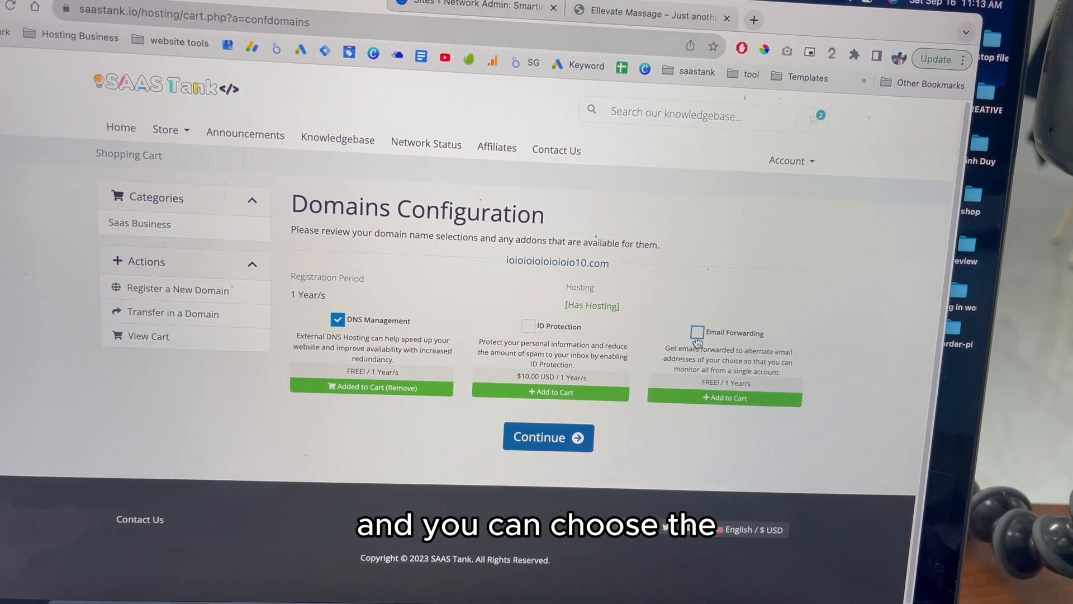
Step: Add the Email Forwarding addon to the domain and proceed through the cart review to checkout
{"action": "left_click", "coordinate": [708, 319]}
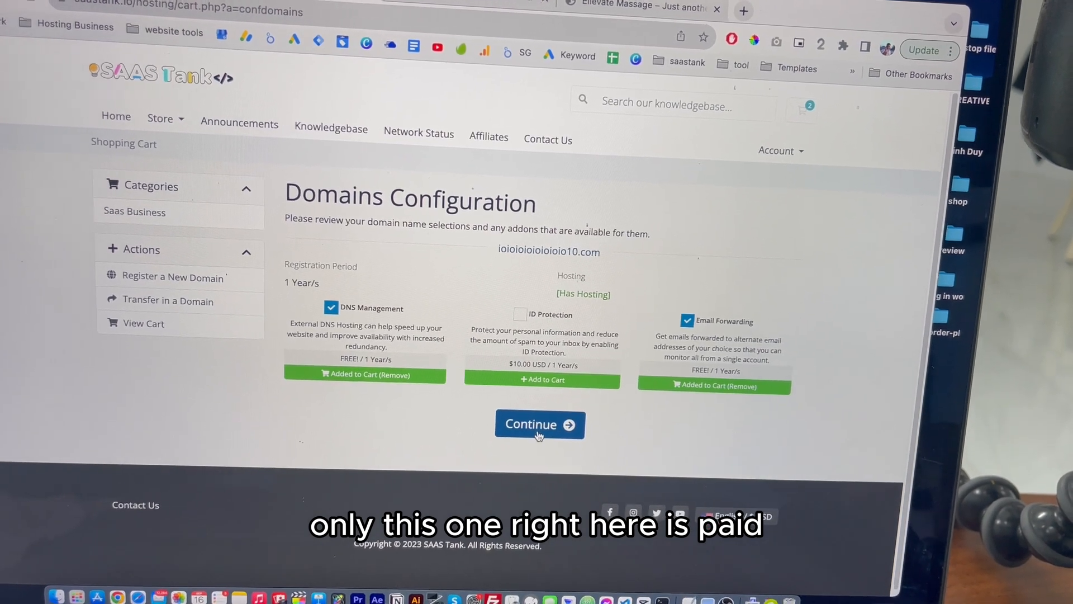
{"action": "left_click", "coordinate": [538, 435]}
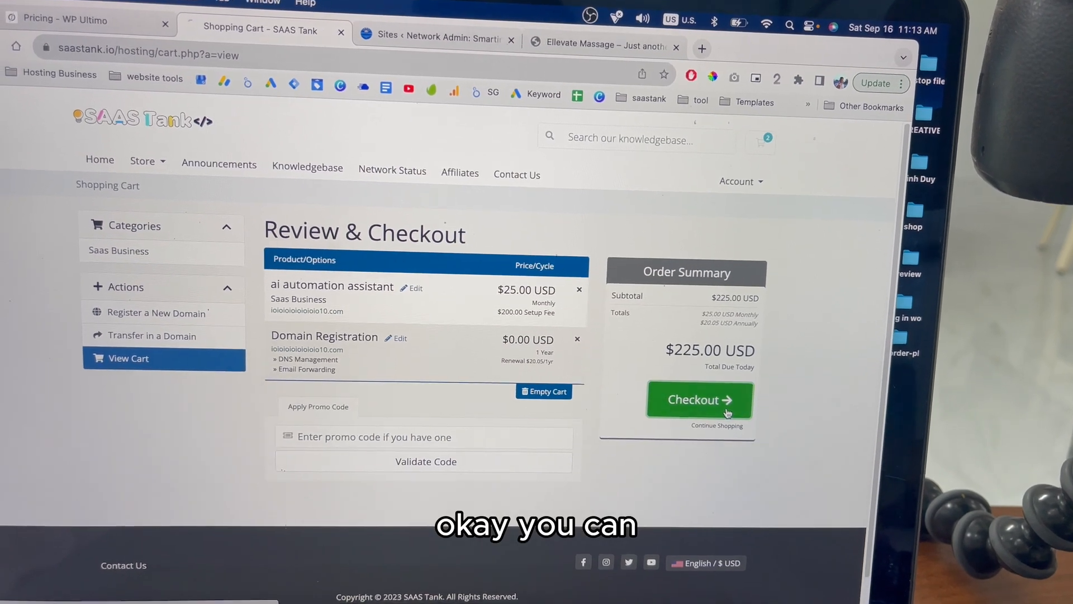
{"action": "left_click", "coordinate": [727, 412]}
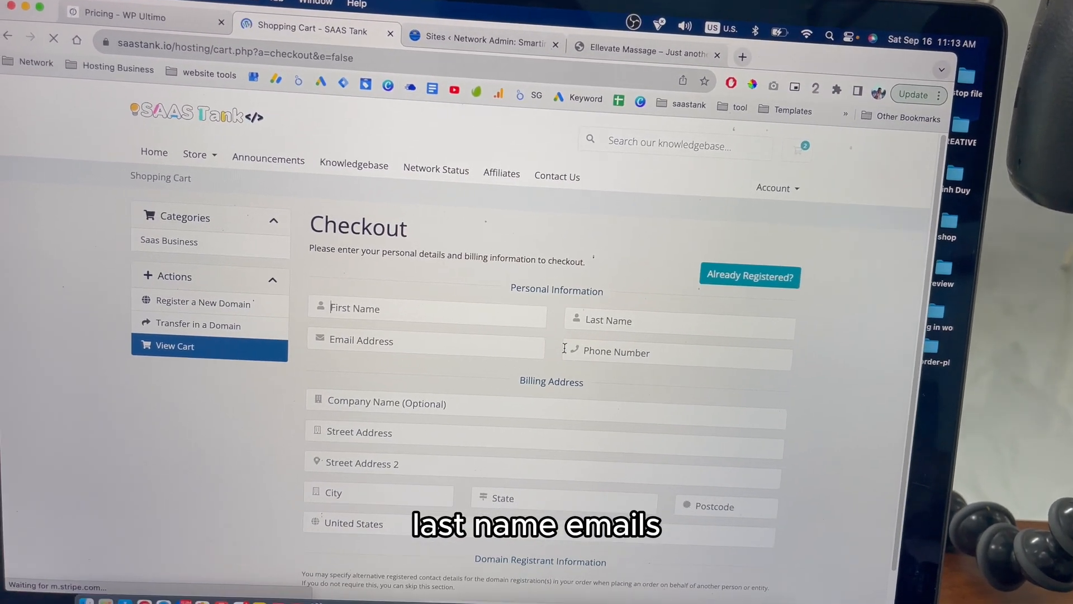
Step: Review the checkout form's personal, billing, account security and Stripe payment fields without filling them in
{"action": "scroll", "coordinate": [555, 369], "scroll_direction": "down", "scroll_amount": 3}
{"action": "scroll", "coordinate": [462, 355], "scroll_direction": "down", "scroll_amount": 5}
{"action": "scroll", "coordinate": [451, 403], "scroll_direction": "down", "scroll_amount": 5}
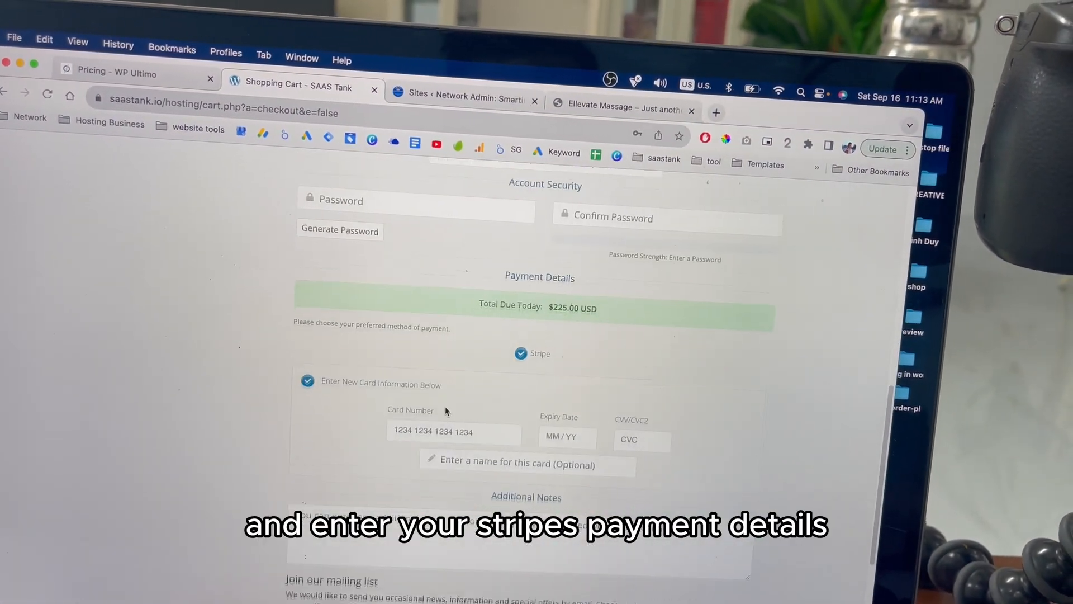
{"action": "scroll", "coordinate": [493, 417], "scroll_direction": "down", "scroll_amount": 5}
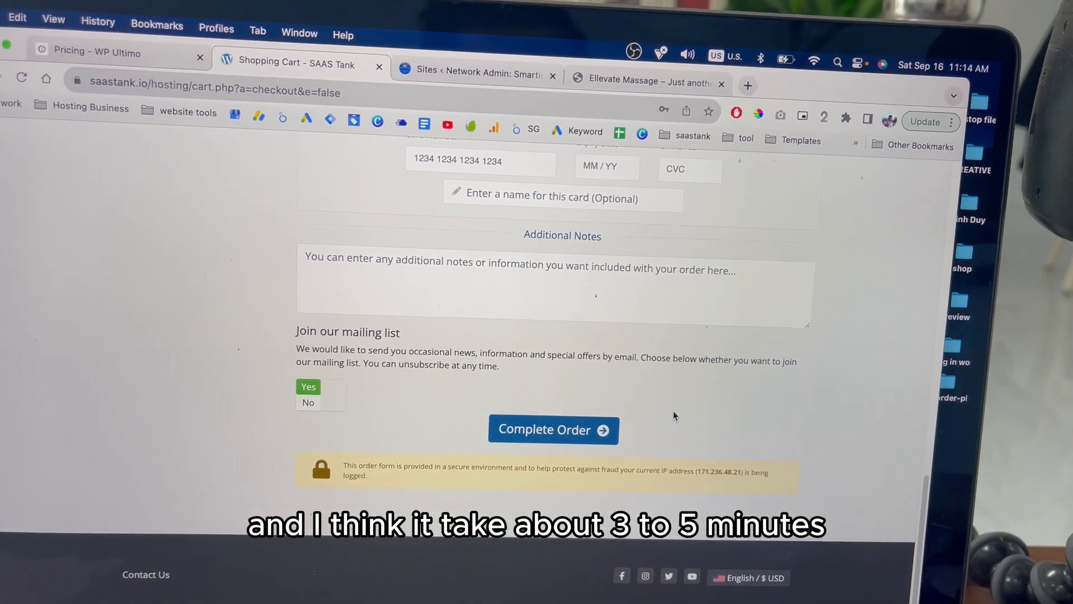
{"action": "scroll", "coordinate": [672, 419], "scroll_direction": "up", "scroll_amount": 10}
{"action": "scroll", "coordinate": [678, 441], "scroll_direction": "up", "scroll_amount": 6}
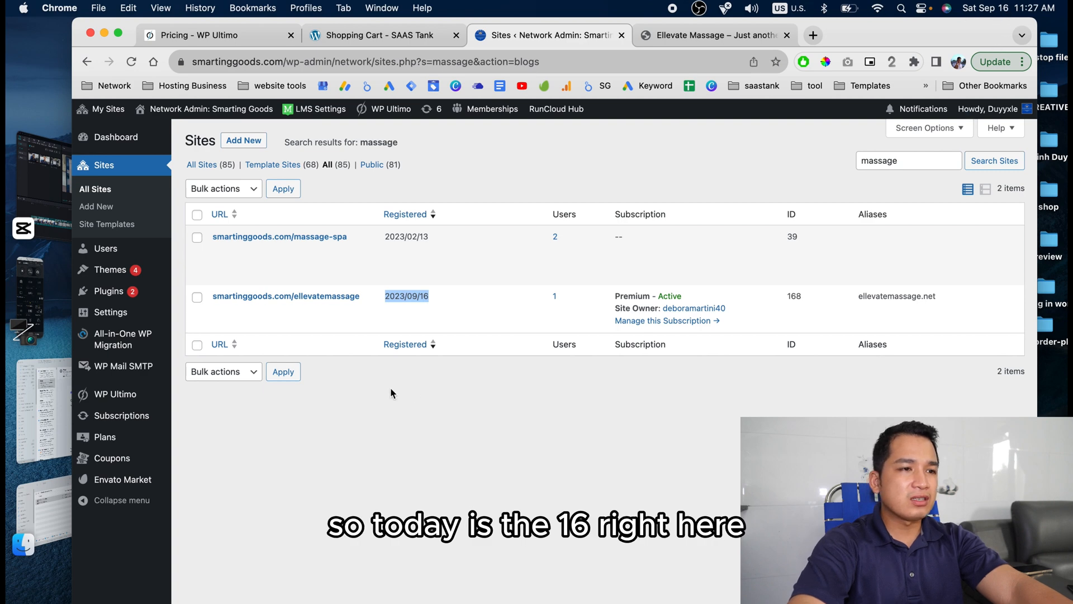
Step: Visit the ellevatemassage site from the network's sites list and look through its home page
{"action": "right_click", "coordinate": [283, 321]}
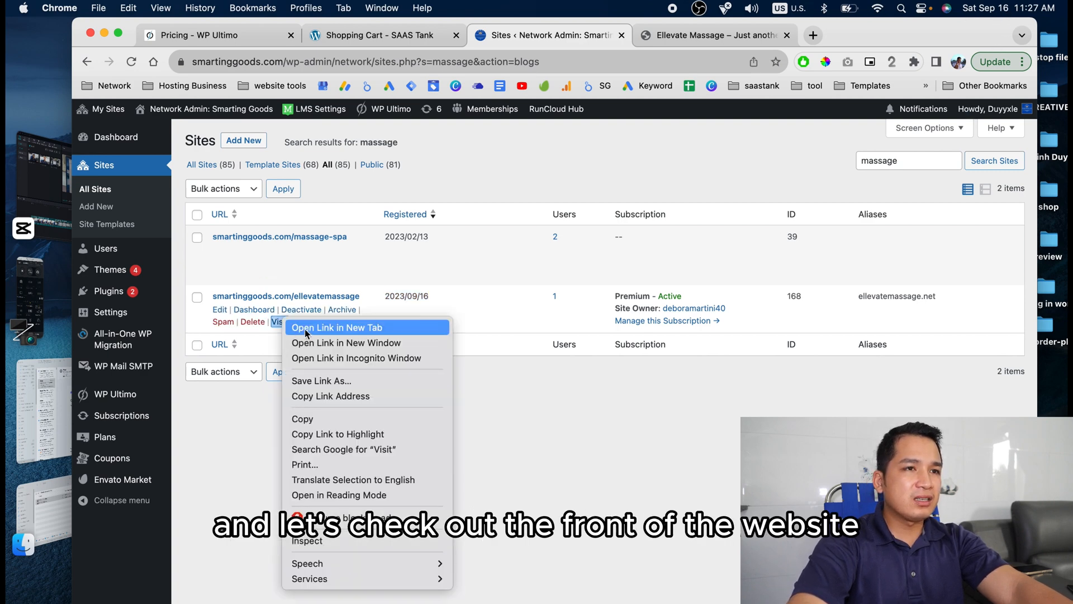
{"action": "left_click", "coordinate": [304, 329]}
{"action": "left_click", "coordinate": [828, 30]}
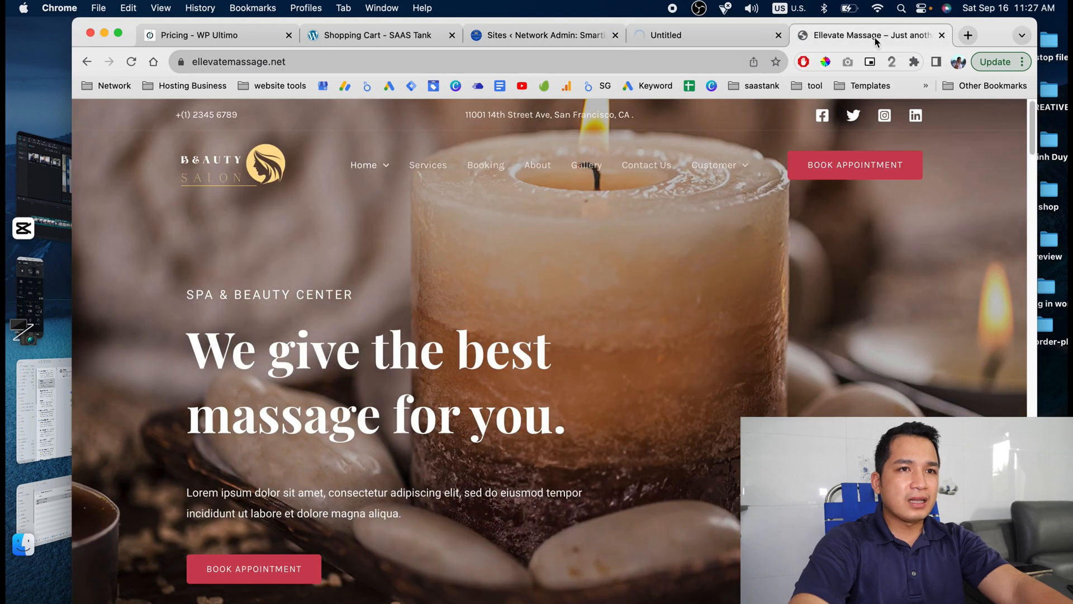
{"action": "mouse_move", "coordinate": [684, 188]}
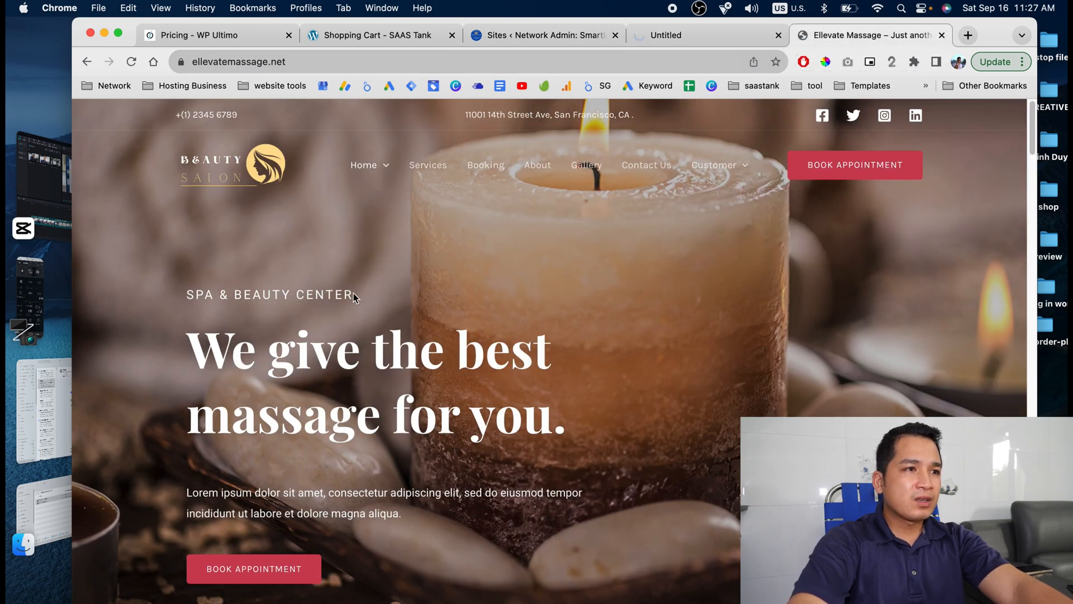
{"action": "scroll", "coordinate": [417, 316], "scroll_direction": "down", "scroll_amount": 5}
{"action": "scroll", "coordinate": [418, 313], "scroll_direction": "down", "scroll_amount": 7}
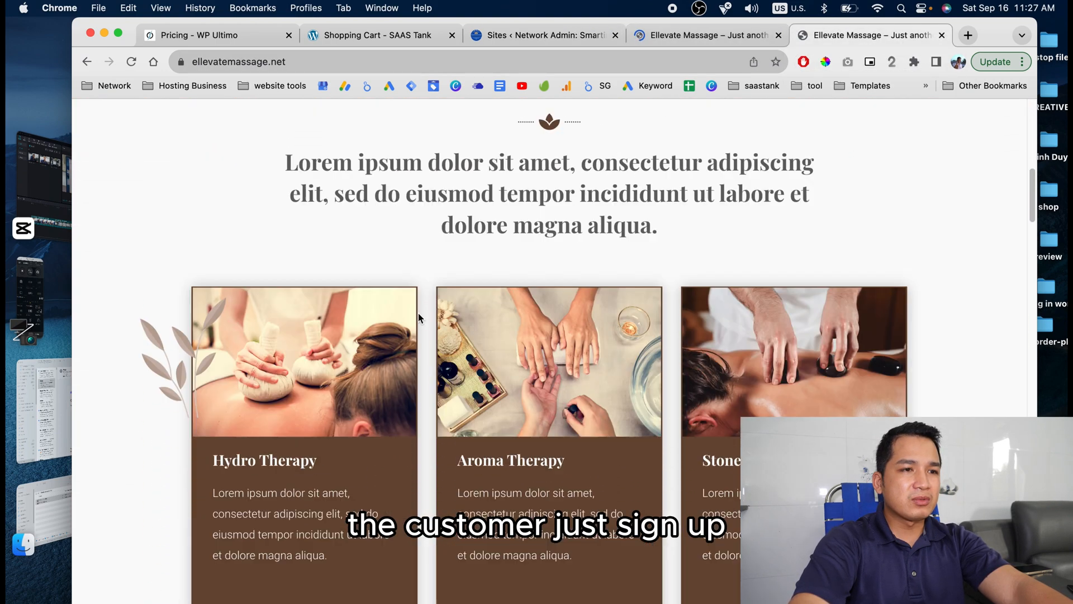
{"action": "scroll", "coordinate": [418, 313], "scroll_direction": "up", "scroll_amount": 13}
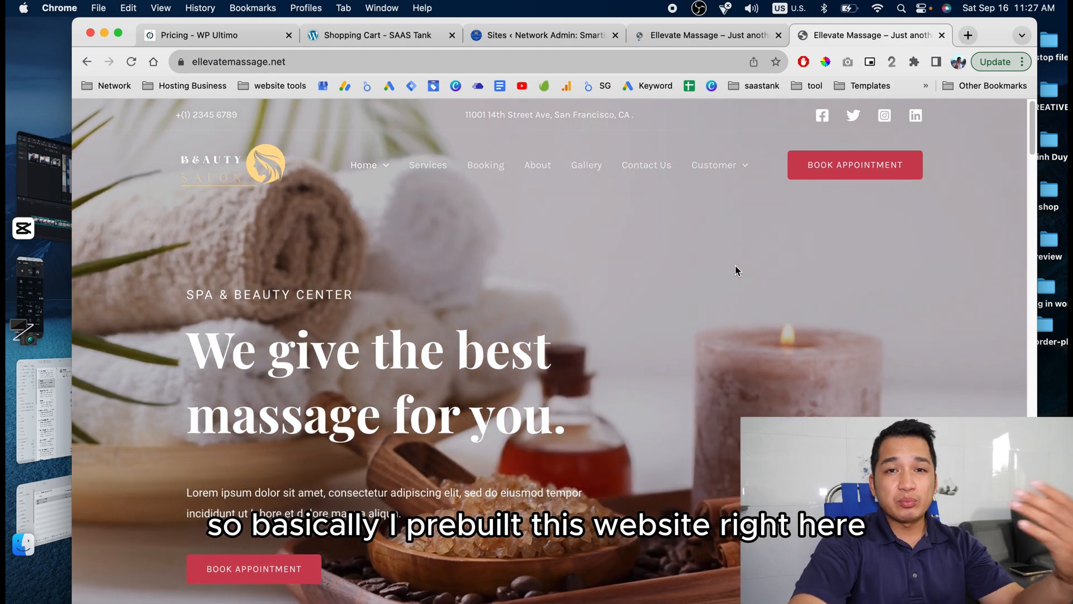
Step: Visit the massage-spa template site from the network's sites list and compare its home page with the Ellevate Massage site
{"action": "left_click", "coordinate": [529, 36]}
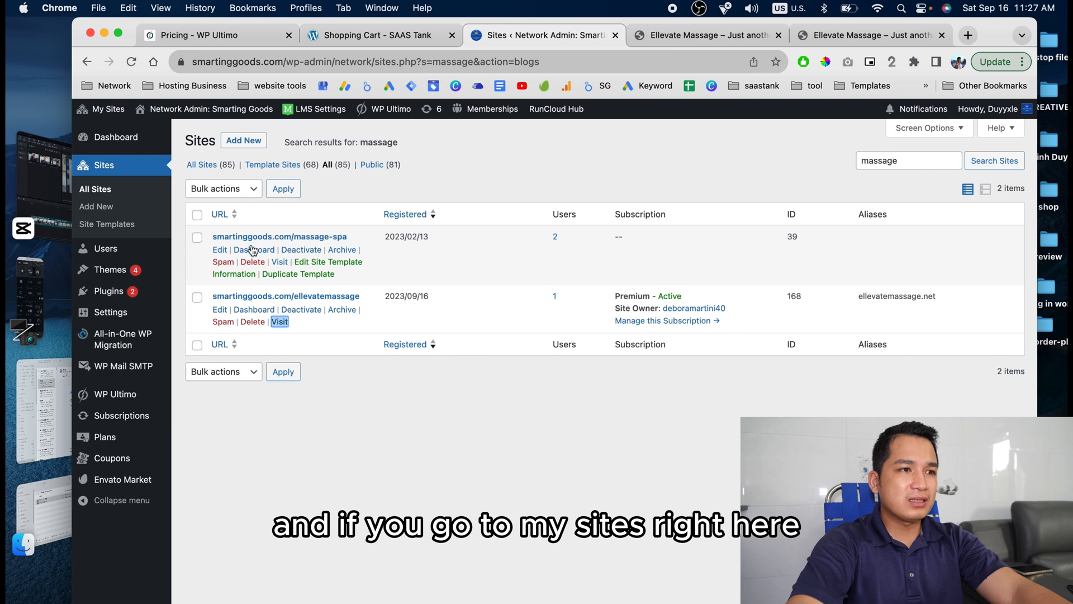
{"action": "right_click", "coordinate": [282, 263]}
{"action": "left_click", "coordinate": [336, 270]}
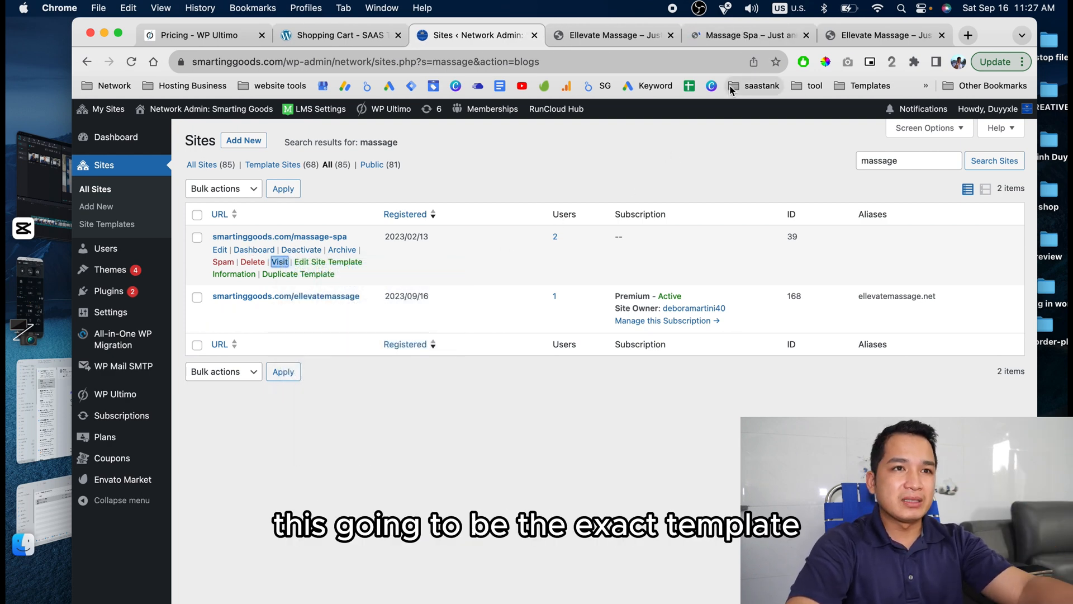
{"action": "left_click", "coordinate": [741, 38]}
{"action": "mouse_move", "coordinate": [749, 184]}
{"action": "scroll", "coordinate": [602, 405], "scroll_direction": "down", "scroll_amount": 10}
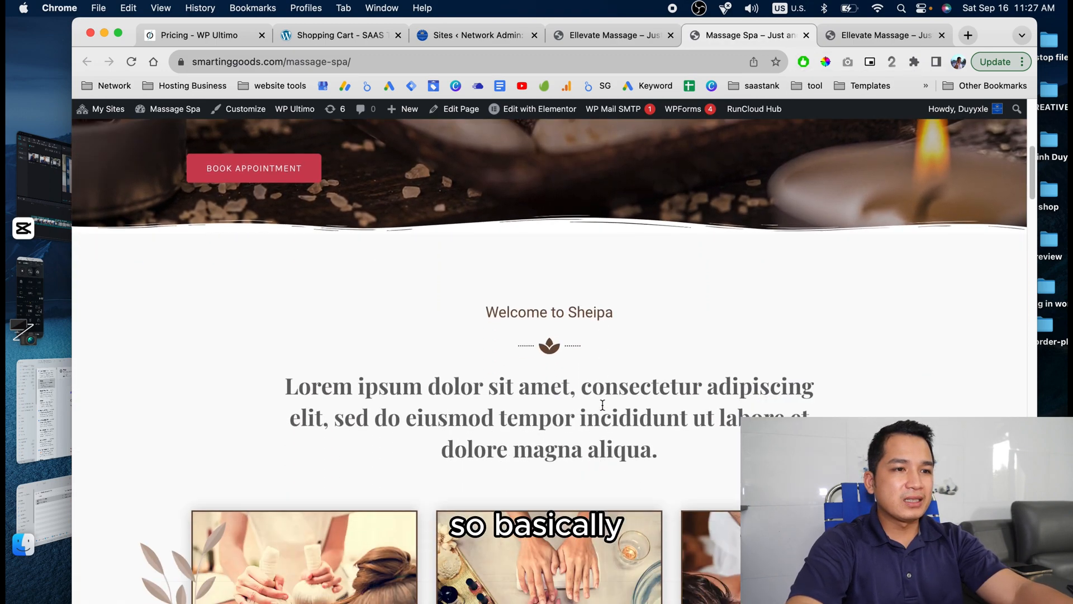
{"action": "scroll", "coordinate": [431, 277], "scroll_direction": "down", "scroll_amount": 1}
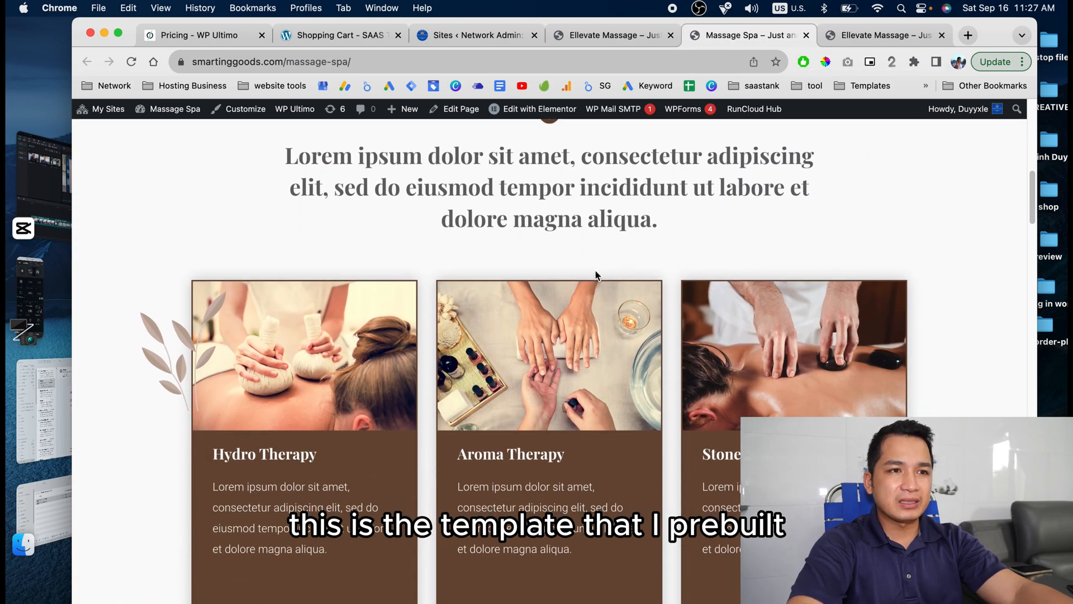
{"action": "scroll", "coordinate": [596, 275], "scroll_direction": "down", "scroll_amount": 4}
{"action": "left_click", "coordinate": [891, 36]}
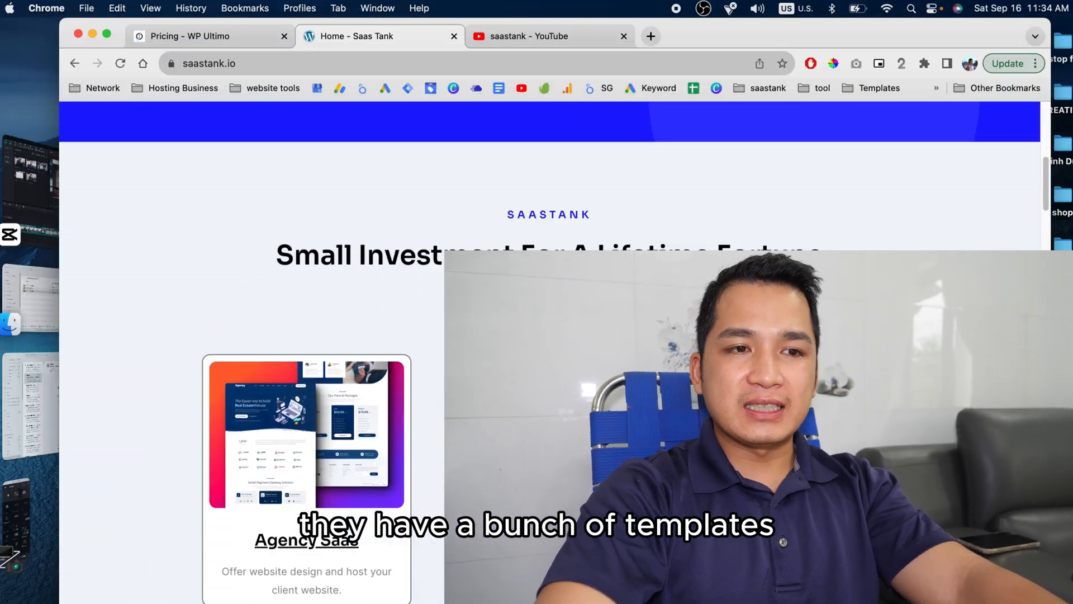
Step: Look over the SaaS Tank templates and browse the saastank tutorial videos in the YouTube search results
{"action": "scroll", "coordinate": [307, 162], "scroll_direction": "down", "scroll_amount": 5}
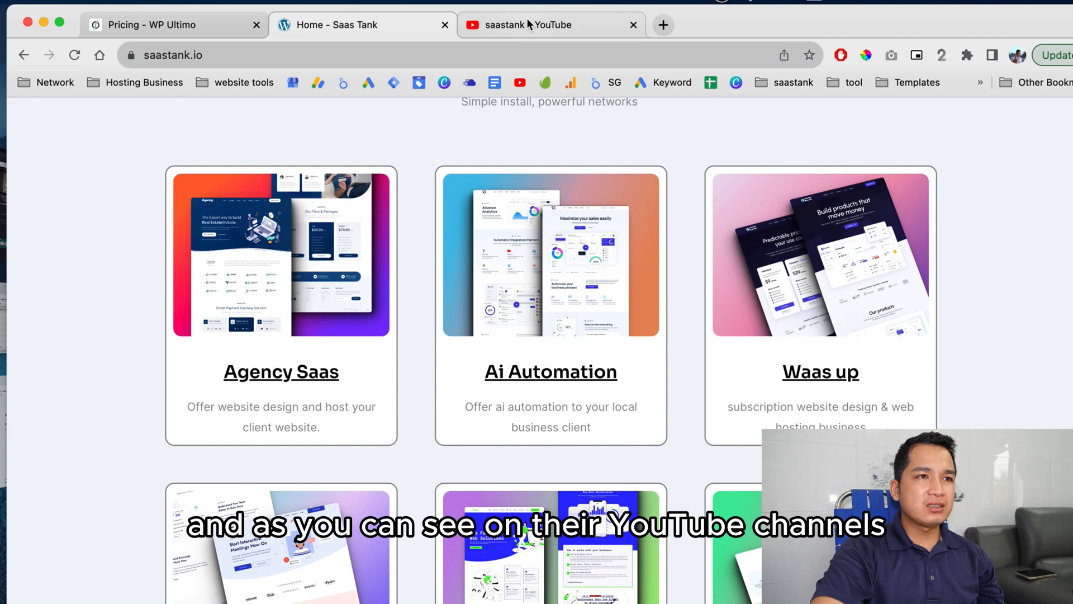
{"action": "left_click", "coordinate": [528, 34]}
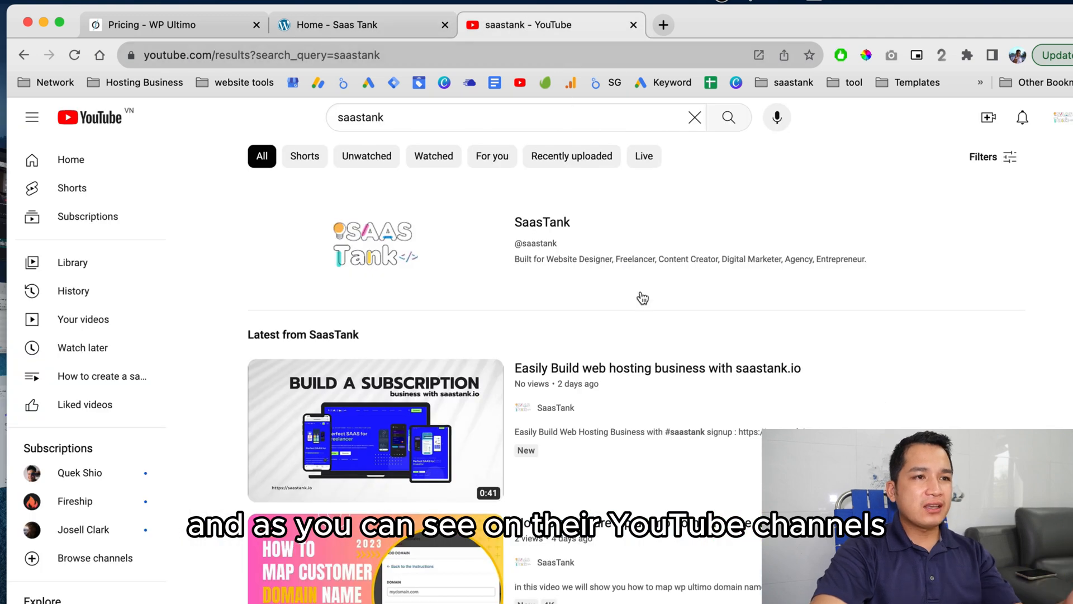
{"action": "scroll", "coordinate": [666, 371], "scroll_direction": "down", "scroll_amount": 1}
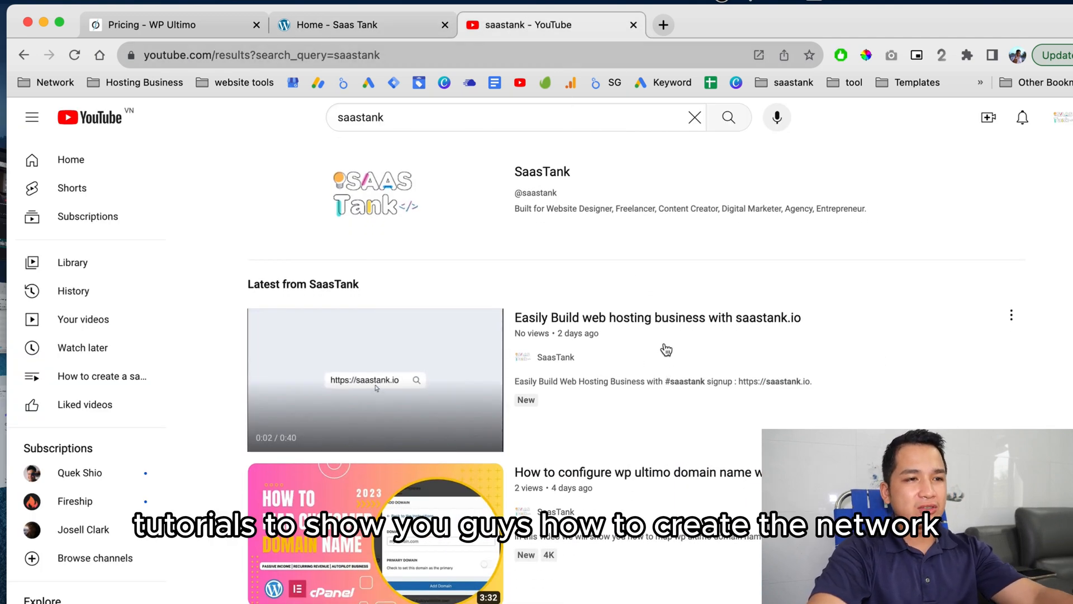
{"action": "scroll", "coordinate": [743, 355], "scroll_direction": "down", "scroll_amount": 2}
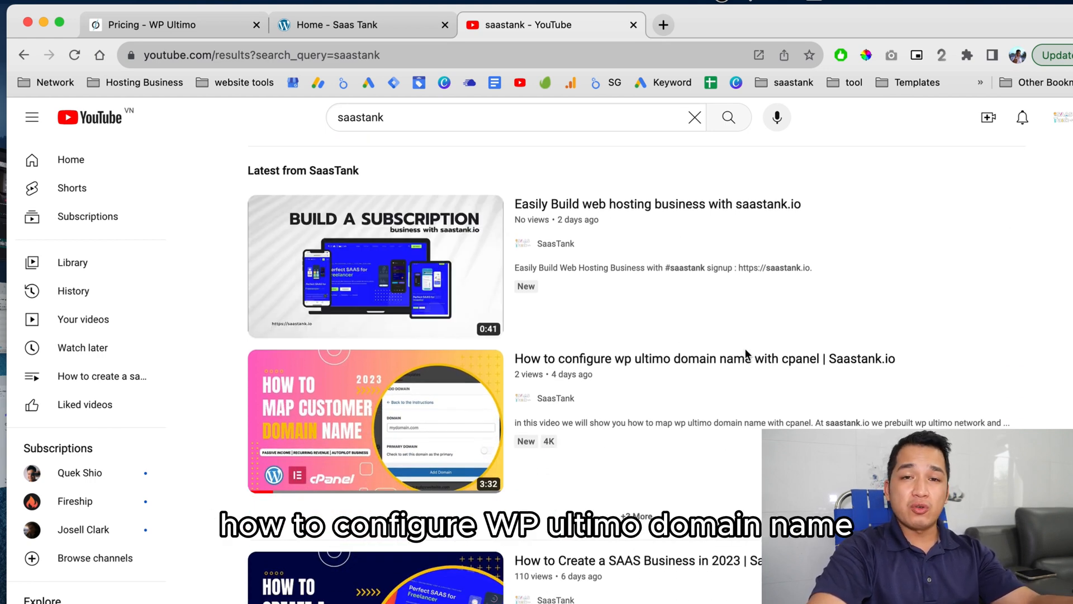
Step: Finish looking through the YouTube results, return to the SaaS Tank site and open the Soften Network demo from its network designs
{"action": "scroll", "coordinate": [786, 358], "scroll_direction": "down", "scroll_amount": 2}
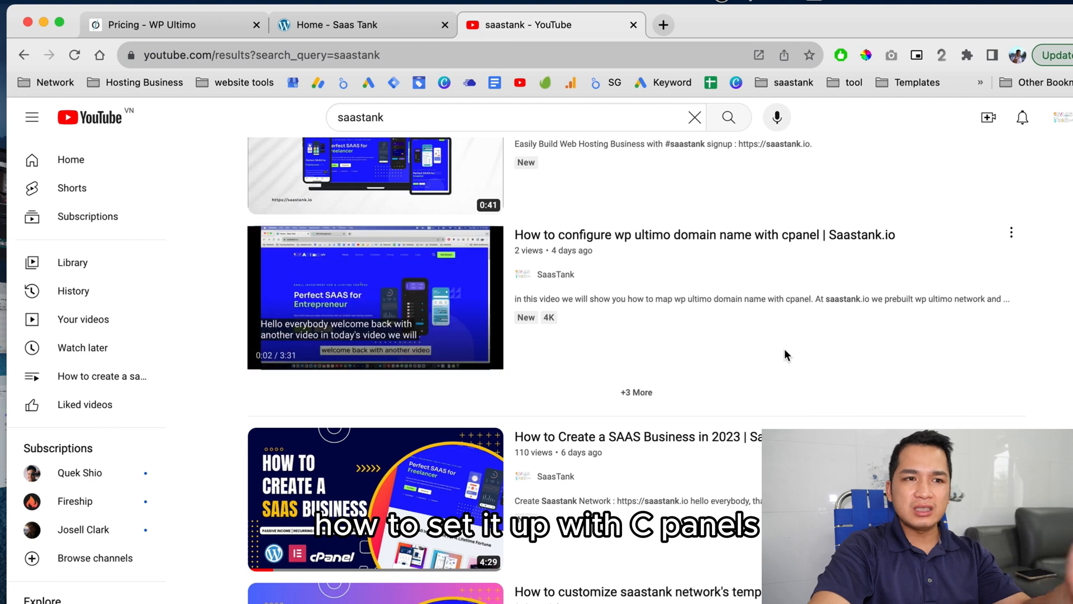
{"action": "scroll", "coordinate": [793, 352], "scroll_direction": "down", "scroll_amount": 2}
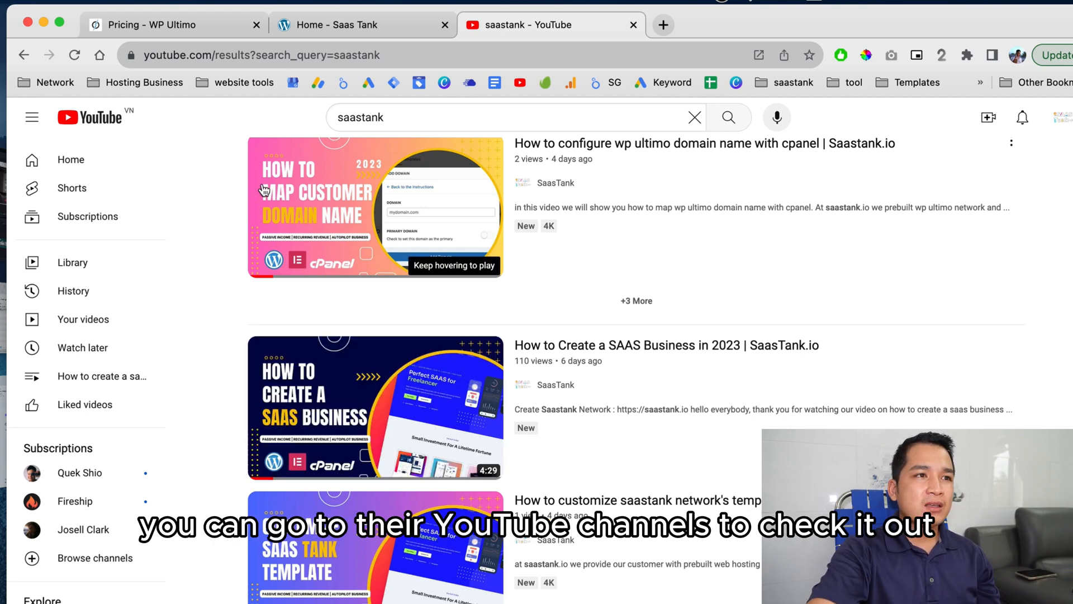
{"action": "left_click", "coordinate": [347, 25]}
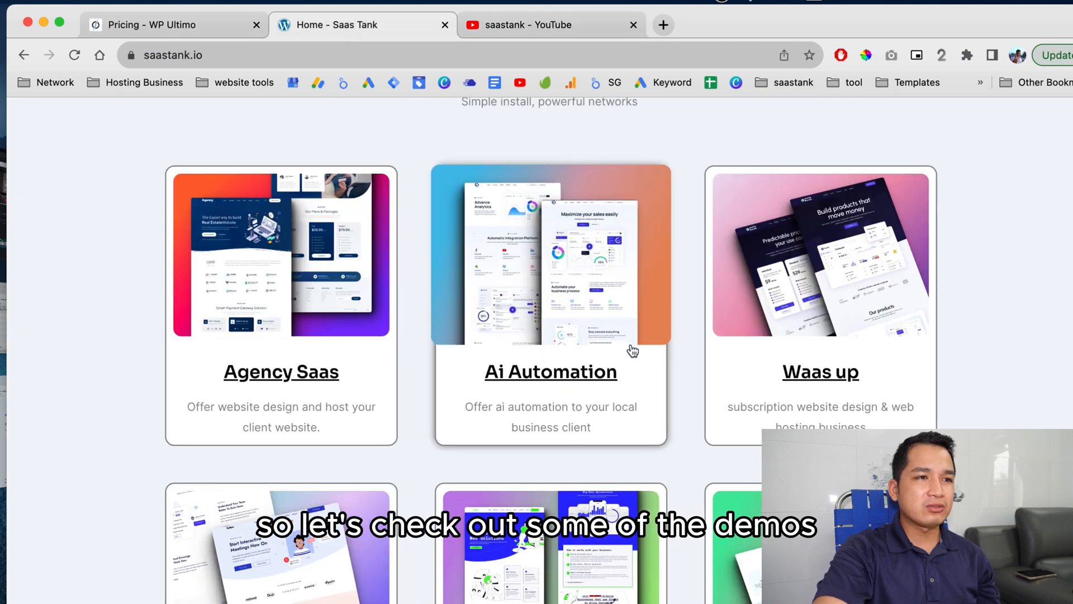
{"action": "scroll", "coordinate": [633, 351], "scroll_direction": "down", "scroll_amount": 7}
{"action": "scroll", "coordinate": [636, 350], "scroll_direction": "down", "scroll_amount": 3}
{"action": "scroll", "coordinate": [639, 351], "scroll_direction": "up", "scroll_amount": 5}
{"action": "scroll", "coordinate": [640, 353], "scroll_direction": "up", "scroll_amount": 2}
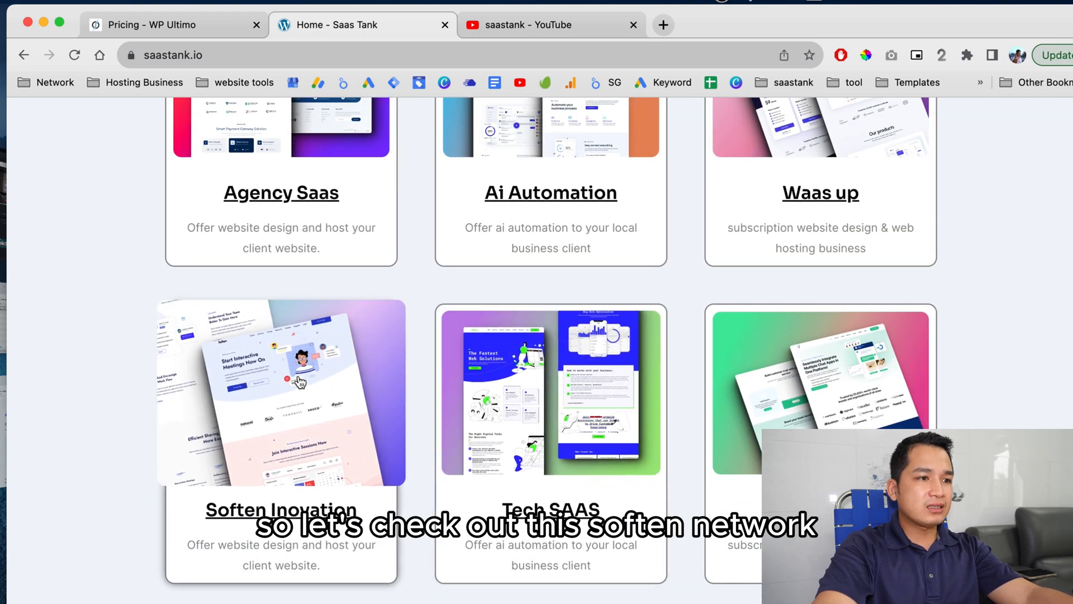
{"action": "left_click", "coordinate": [300, 382]}
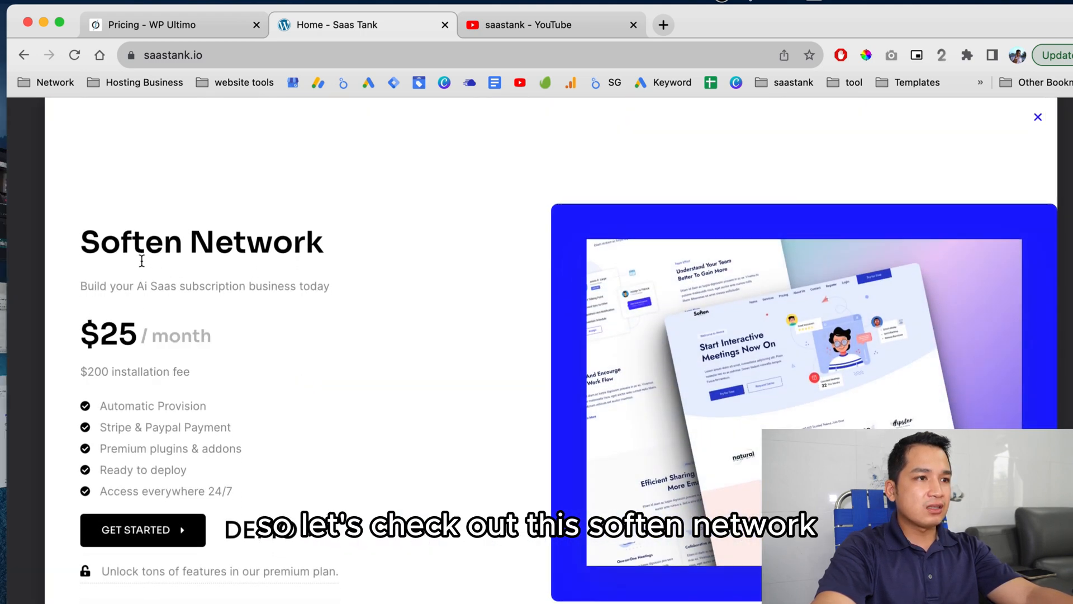
{"action": "left_click", "coordinate": [257, 539]}
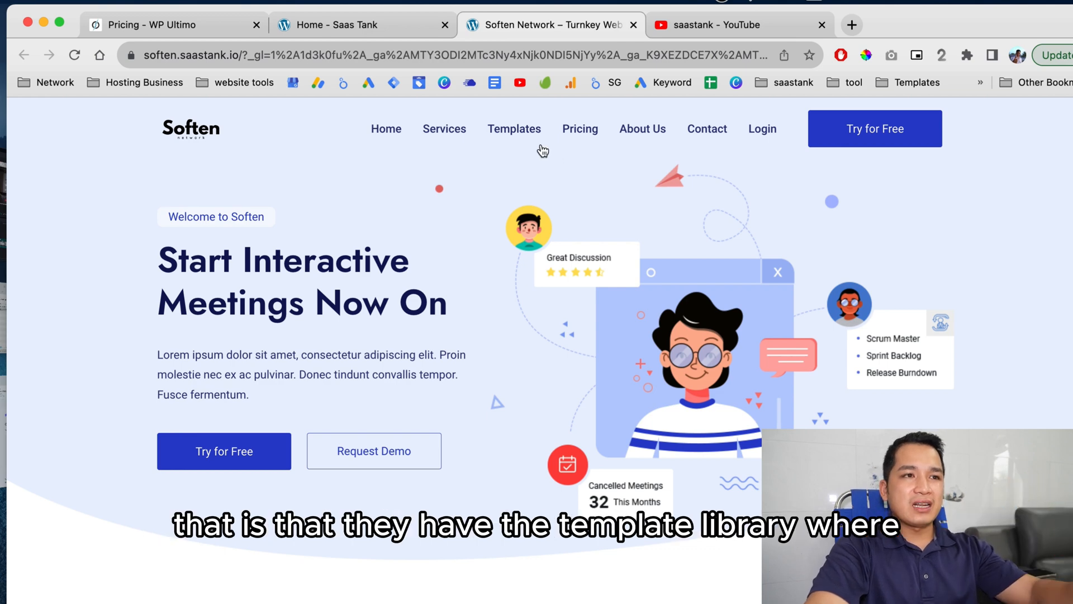
Step: Open the Soften demo site's template library and look through the available website templates
{"action": "left_click", "coordinate": [525, 133]}
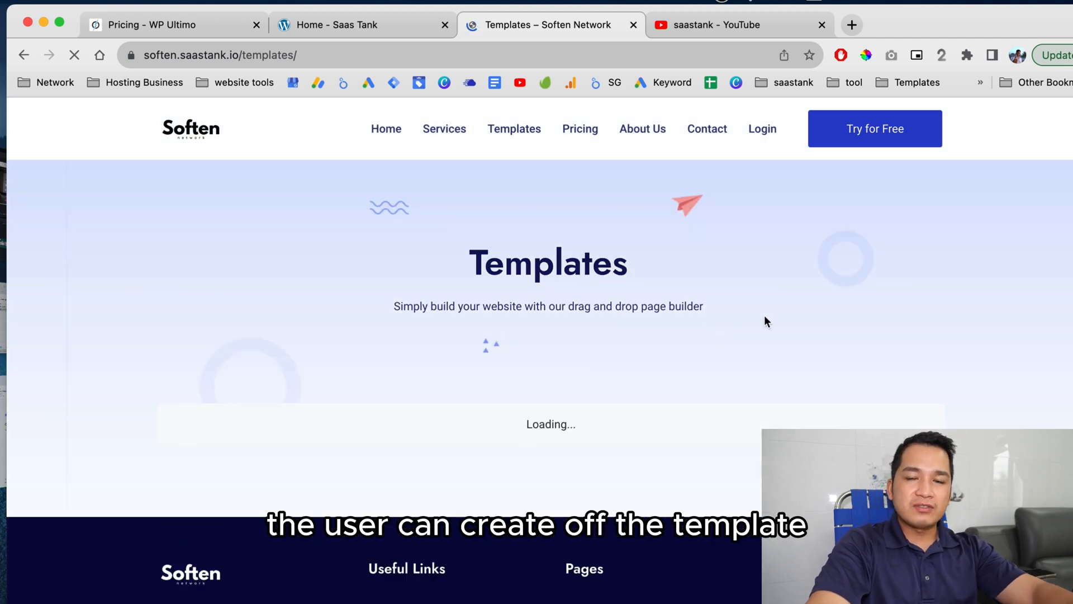
{"action": "scroll", "coordinate": [750, 367], "scroll_direction": "down", "scroll_amount": 2}
{"action": "scroll", "coordinate": [750, 367], "scroll_direction": "down", "scroll_amount": 6}
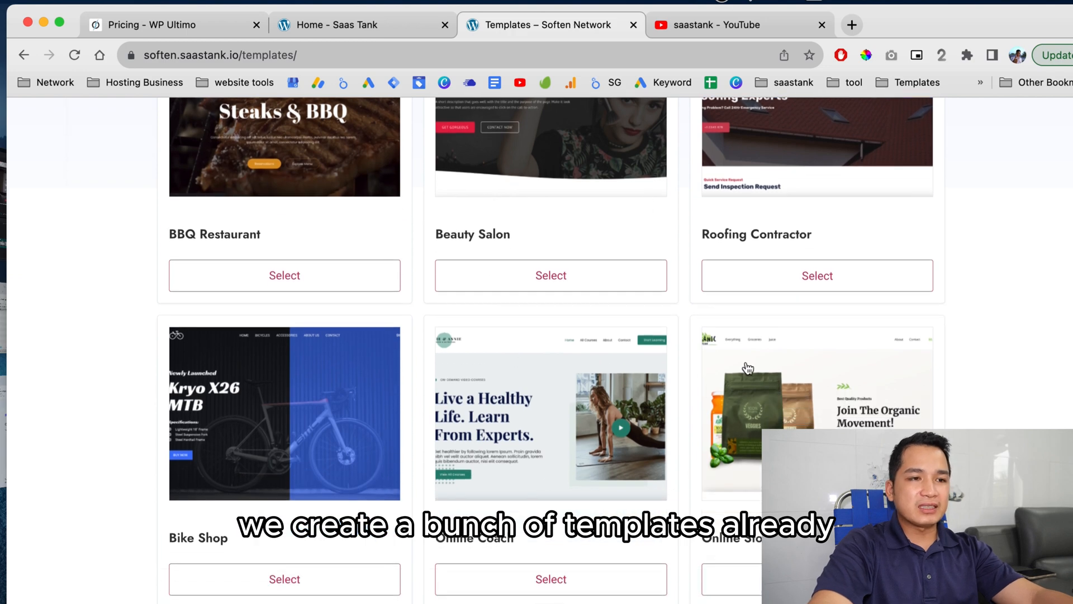
{"action": "scroll", "coordinate": [748, 367], "scroll_direction": "up", "scroll_amount": 3}
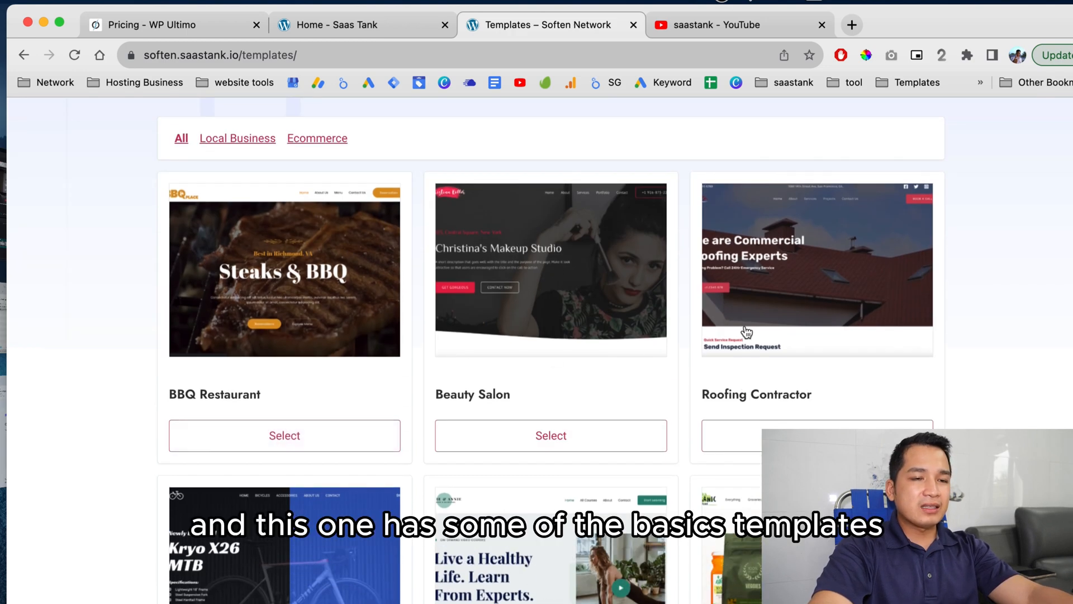
{"action": "scroll", "coordinate": [743, 331], "scroll_direction": "down", "scroll_amount": 1}
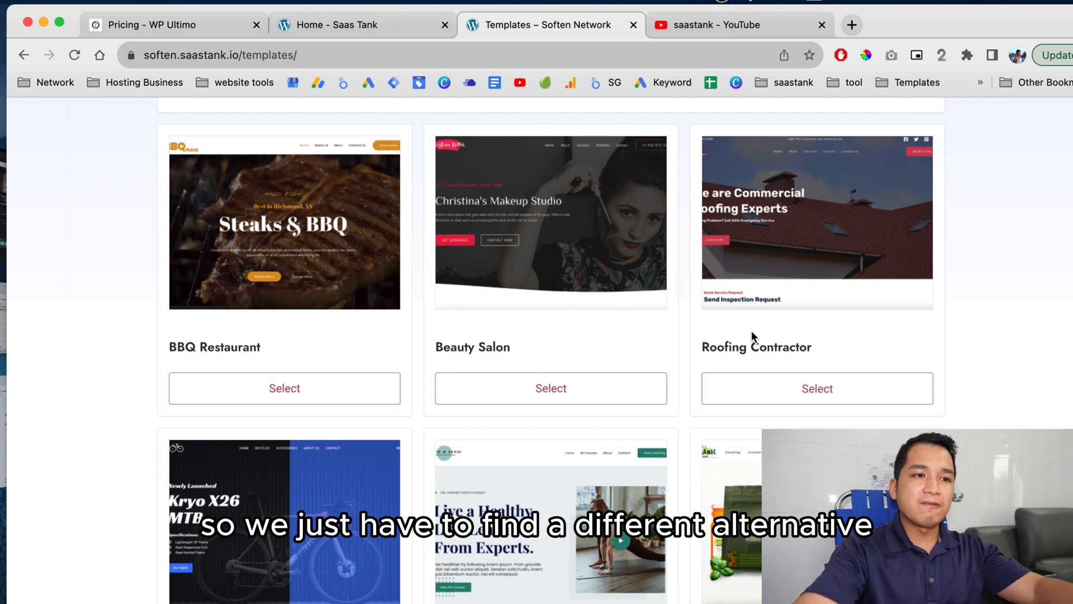
{"action": "scroll", "coordinate": [670, 335], "scroll_direction": "up", "scroll_amount": 2}
{"action": "scroll", "coordinate": [553, 397], "scroll_direction": "down", "scroll_amount": 1}
{"action": "scroll", "coordinate": [554, 408], "scroll_direction": "down", "scroll_amount": 1}
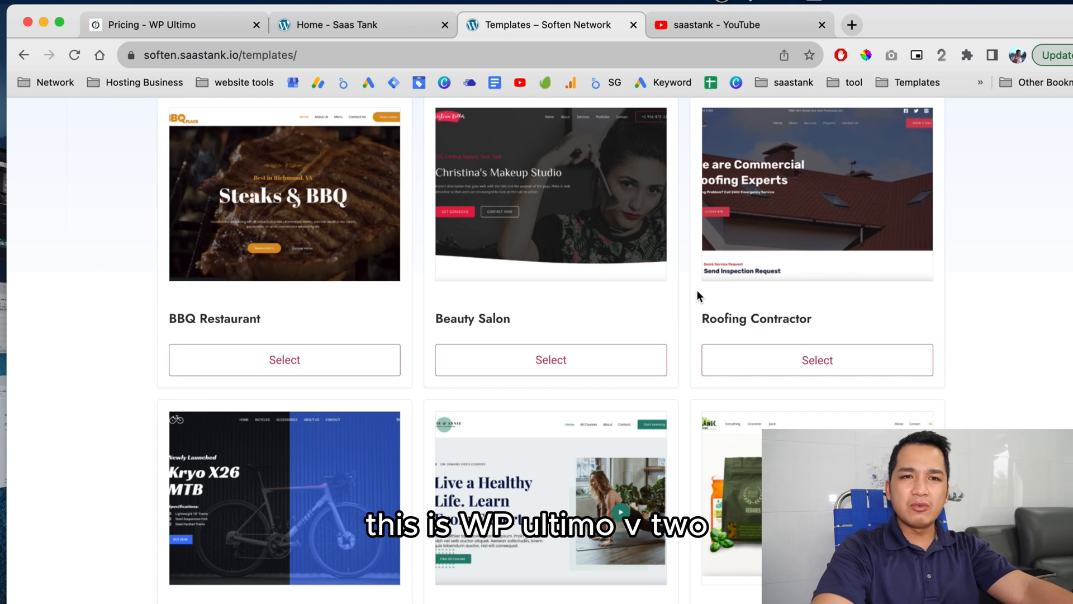
Step: Preview the Bike Shop template in desktop, landscape tablet, portrait tablet and landscape phone sizes, ending in the desktop view
{"action": "scroll", "coordinate": [355, 463], "scroll_direction": "down", "scroll_amount": 1}
{"action": "left_click", "coordinate": [304, 459]}
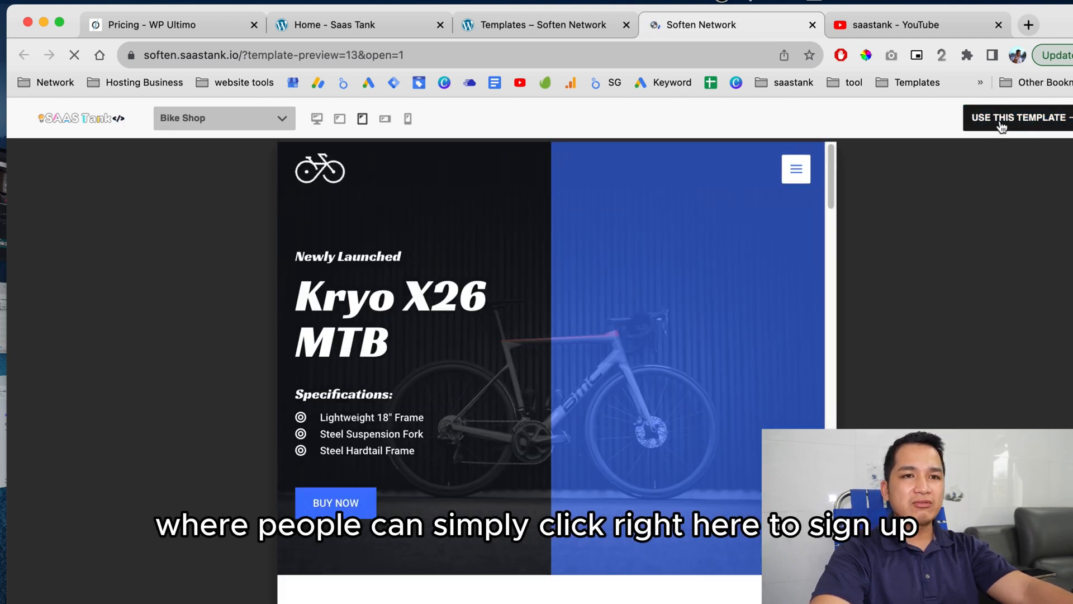
{"action": "left_click", "coordinate": [317, 118]}
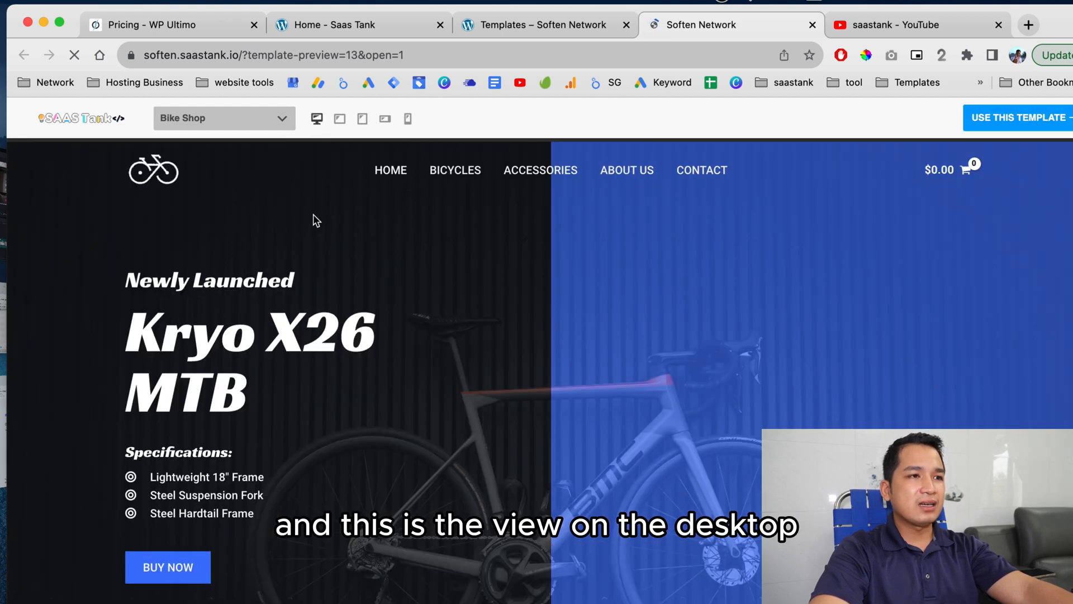
{"action": "left_click", "coordinate": [345, 121]}
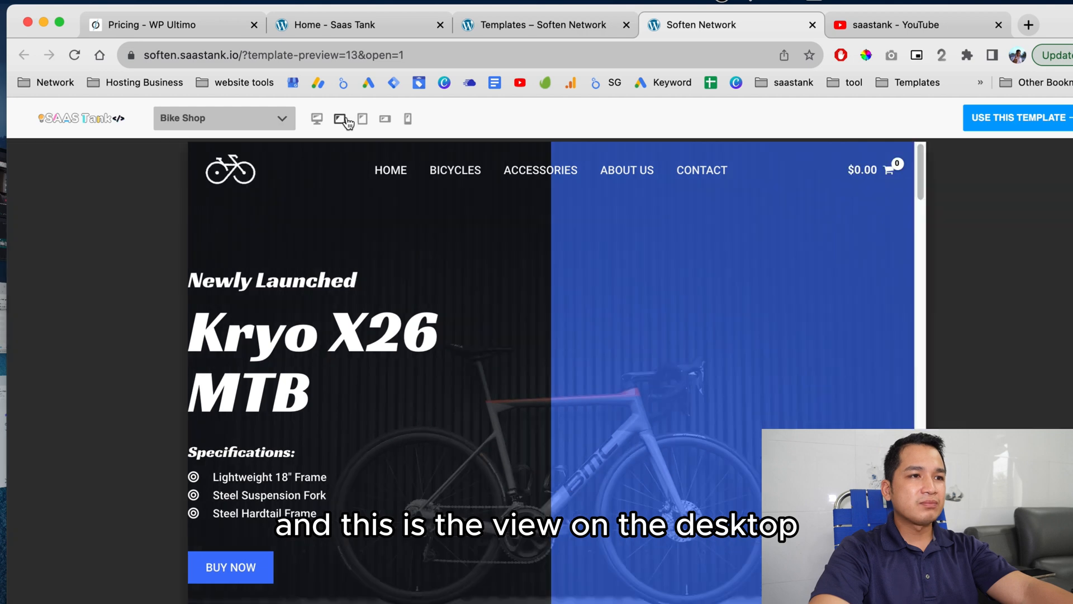
{"action": "left_click", "coordinate": [361, 118]}
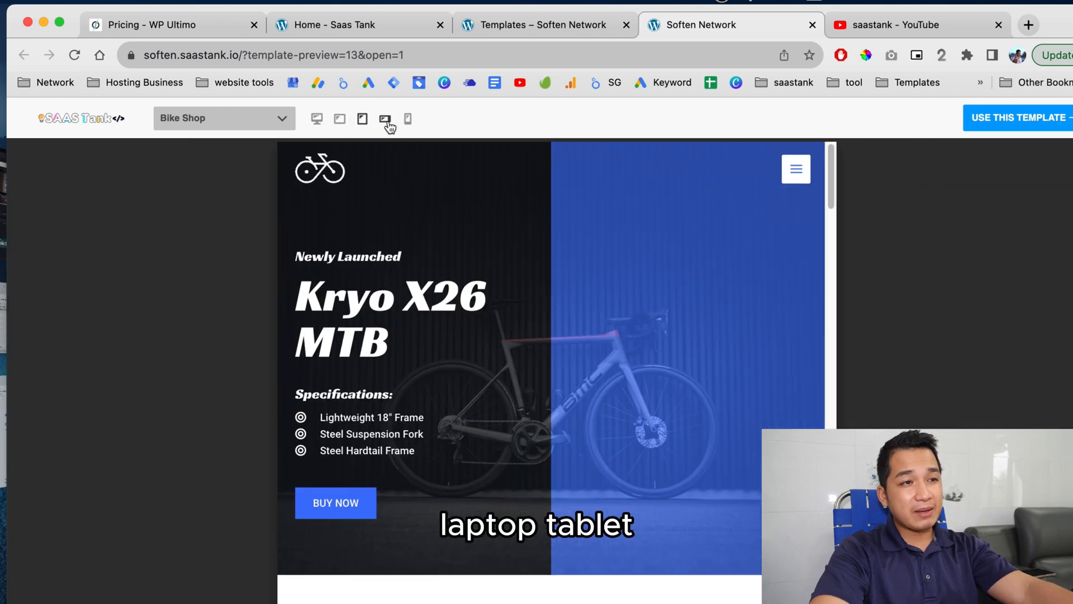
{"action": "left_click", "coordinate": [386, 119]}
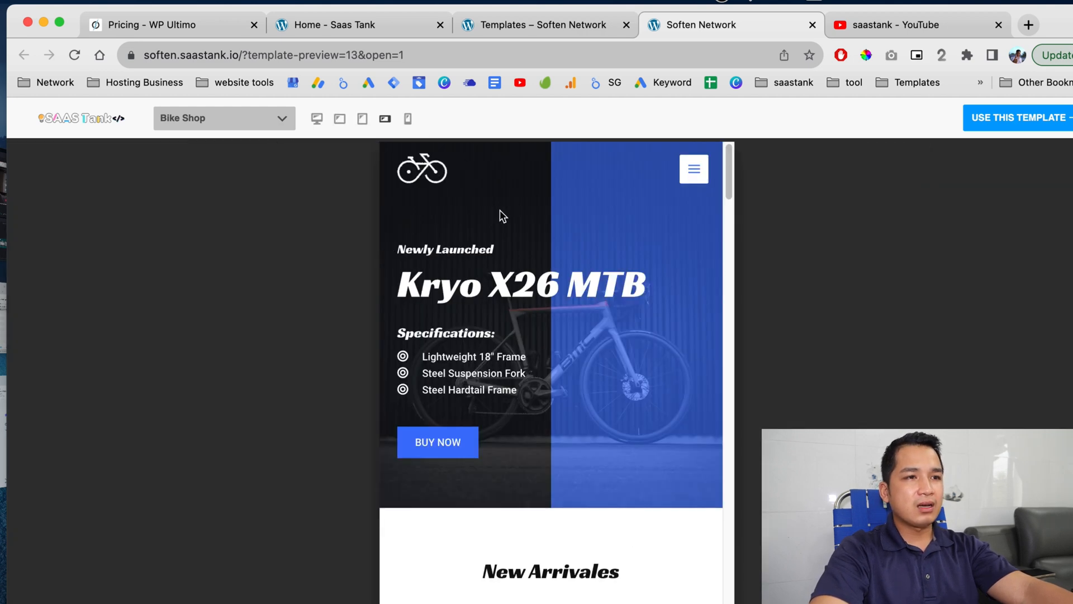
{"action": "left_click", "coordinate": [321, 119]}
Step: Choose the previewed Bike Shop template for the new site and select the Premium monthly plan
{"action": "left_click", "coordinate": [1002, 123]}
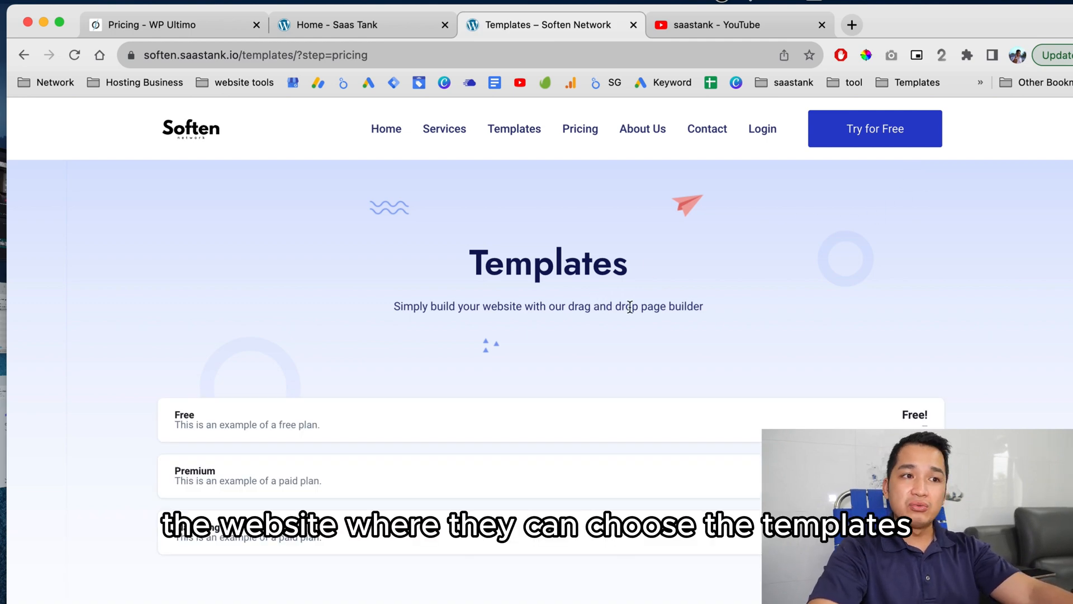
{"action": "scroll", "coordinate": [629, 307], "scroll_direction": "down", "scroll_amount": 2}
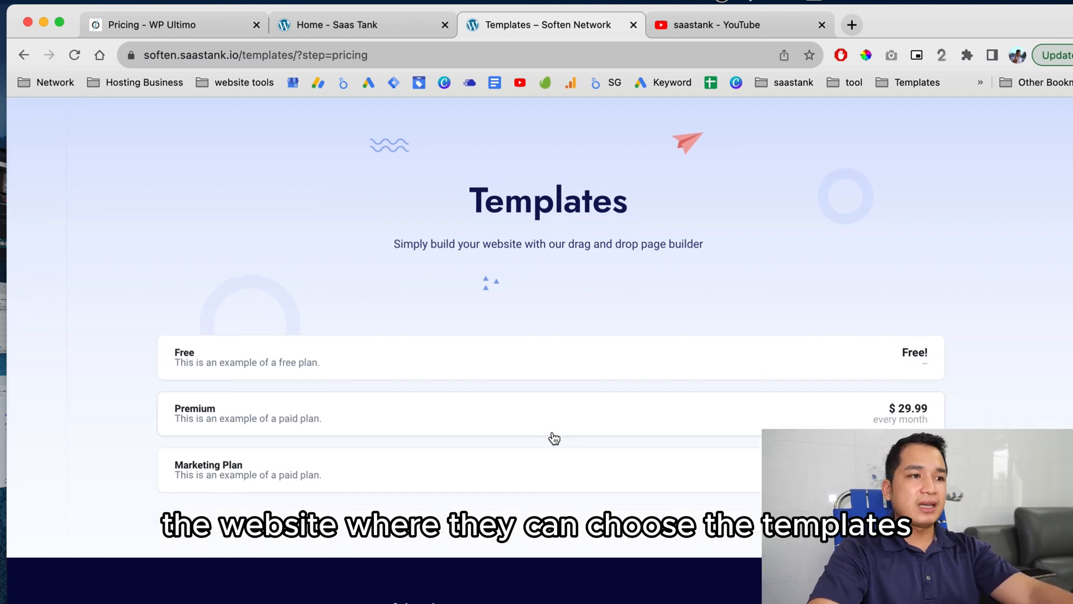
{"action": "left_click", "coordinate": [709, 417]}
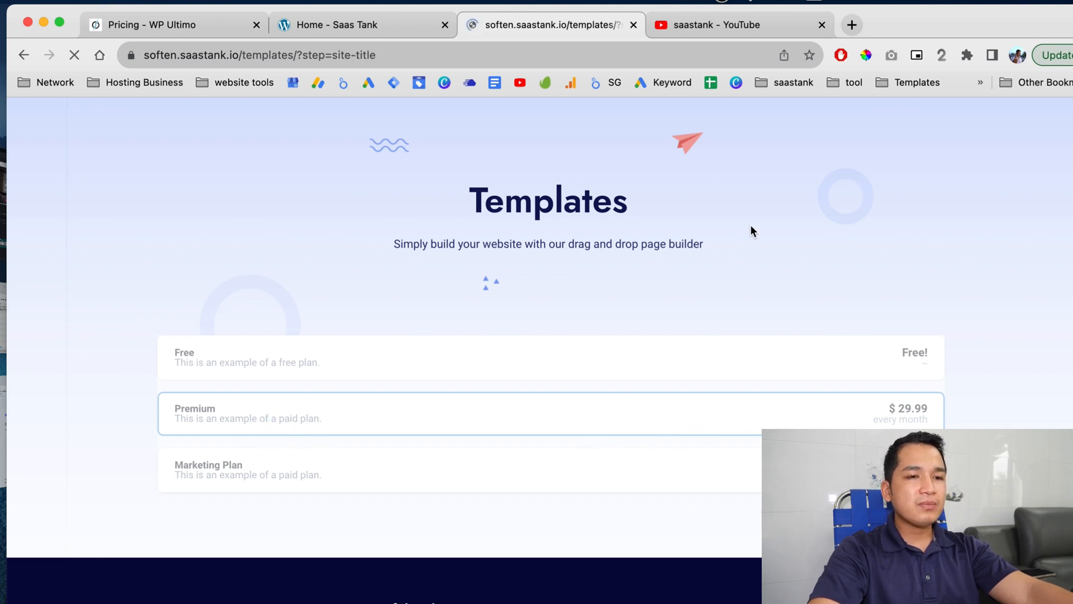
Step: Set the site title to "my business" and the site URL to "exampletemplate", check the address preview and continue to checkout
{"action": "left_click", "coordinate": [272, 421]}
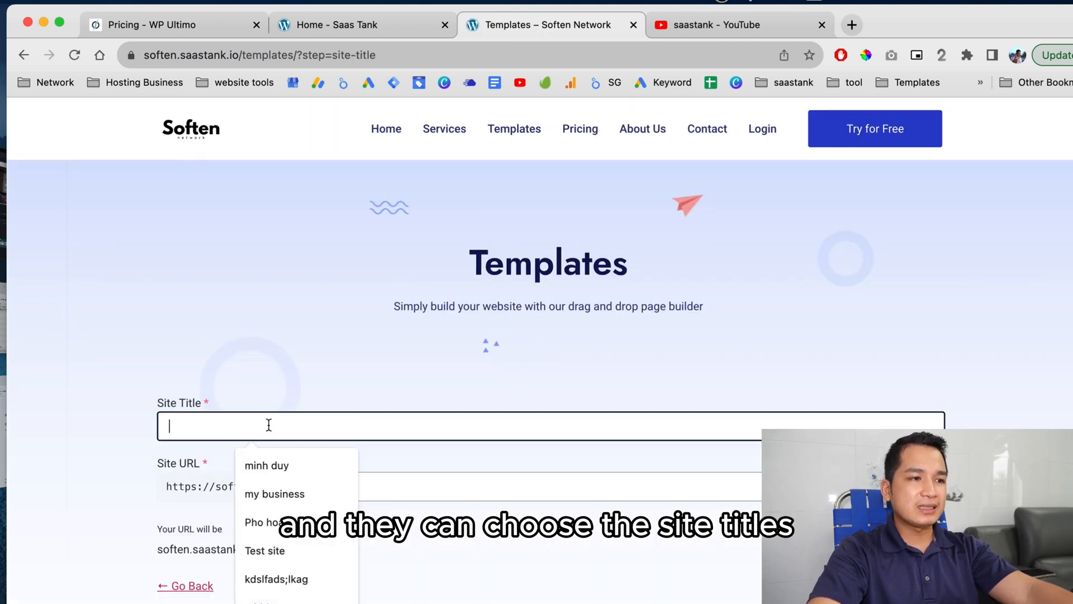
{"action": "left_click", "coordinate": [275, 495]}
{"action": "left_click", "coordinate": [395, 482]}
{"action": "type", "text": "exampletemplate"}
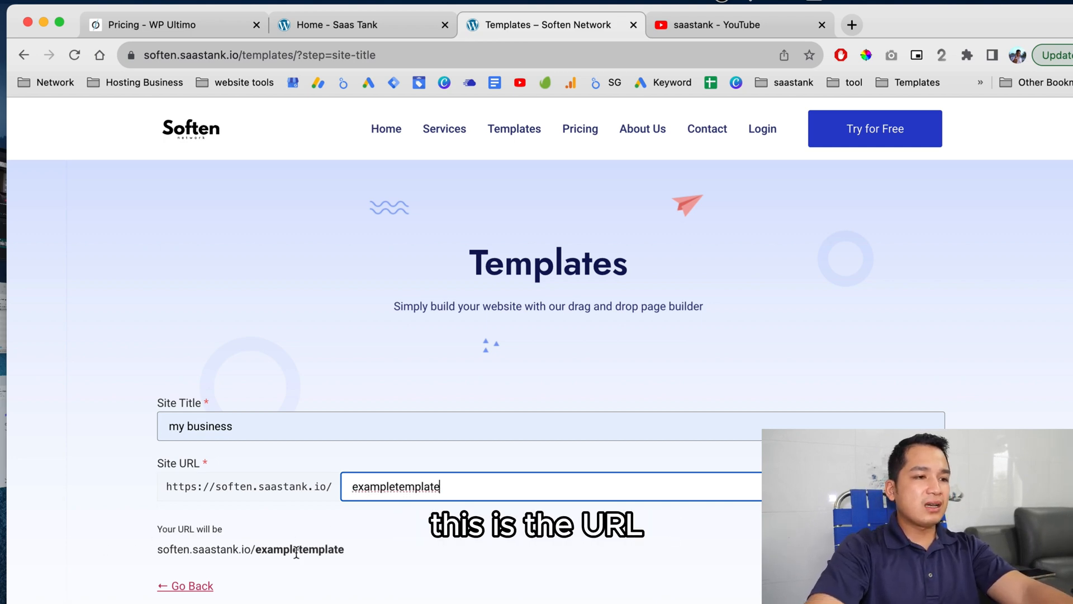
{"action": "left_click_drag", "start_coordinate": [390, 556], "coordinate": [157, 551]}
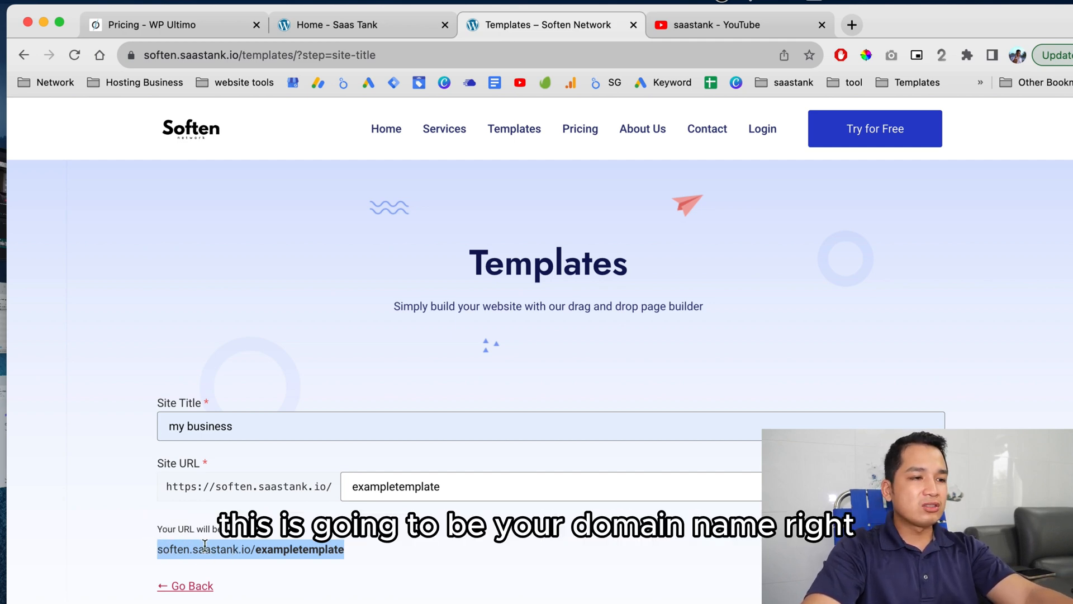
{"action": "left_click_drag", "start_coordinate": [255, 549], "coordinate": [344, 550]}
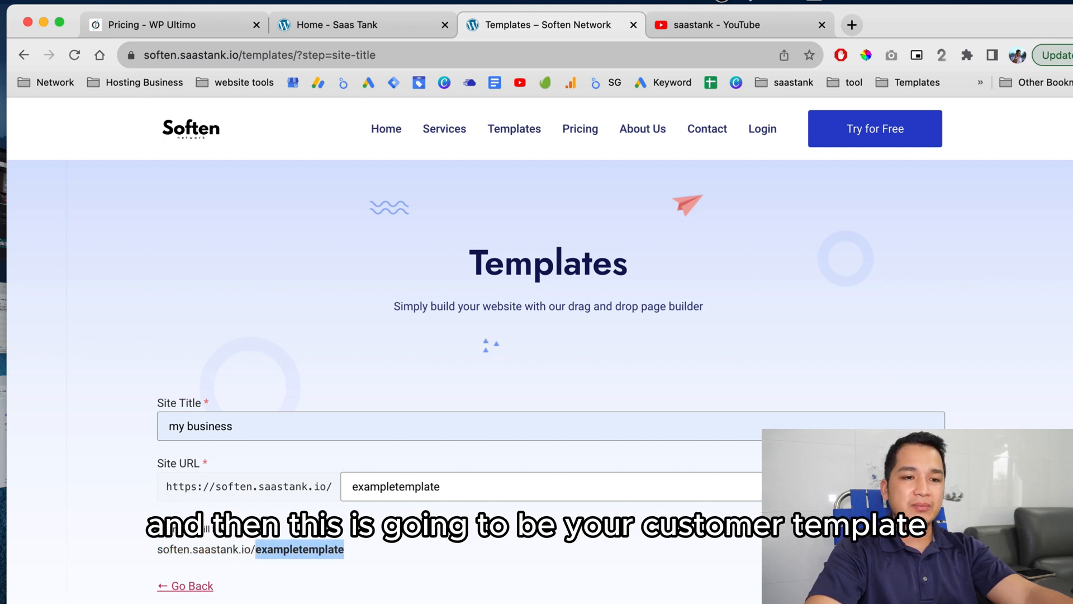
{"action": "left_click", "coordinate": [905, 586]}
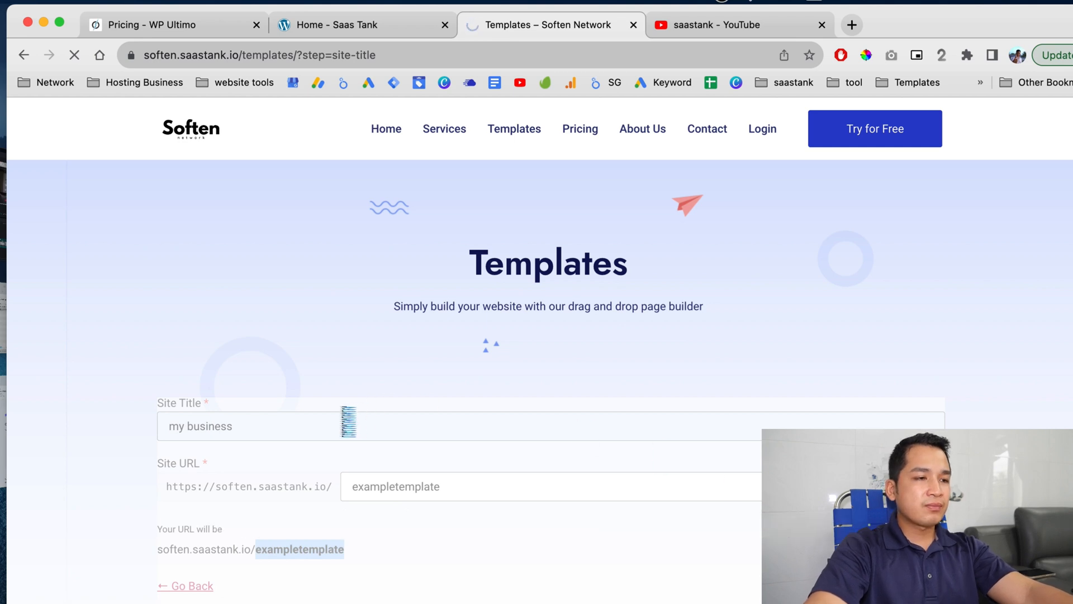
Step: Review the checkout form's email, username and password fields without filling them in
{"action": "scroll", "coordinate": [551, 441], "scroll_direction": "down", "scroll_amount": 4}
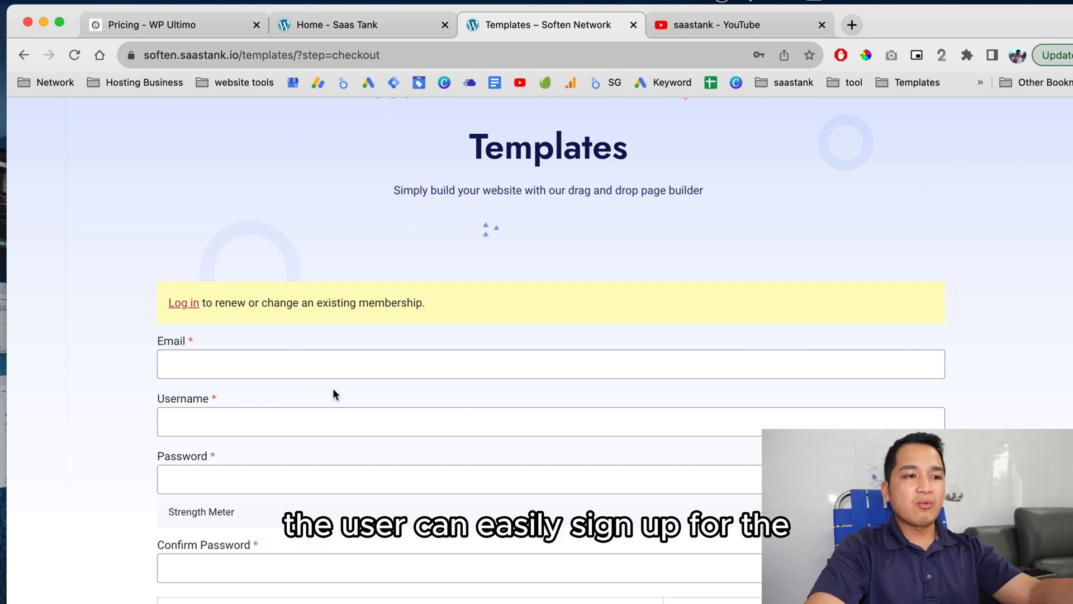
{"action": "scroll", "coordinate": [246, 400], "scroll_direction": "down", "scroll_amount": 3}
{"action": "scroll", "coordinate": [332, 368], "scroll_direction": "down", "scroll_amount": 2}
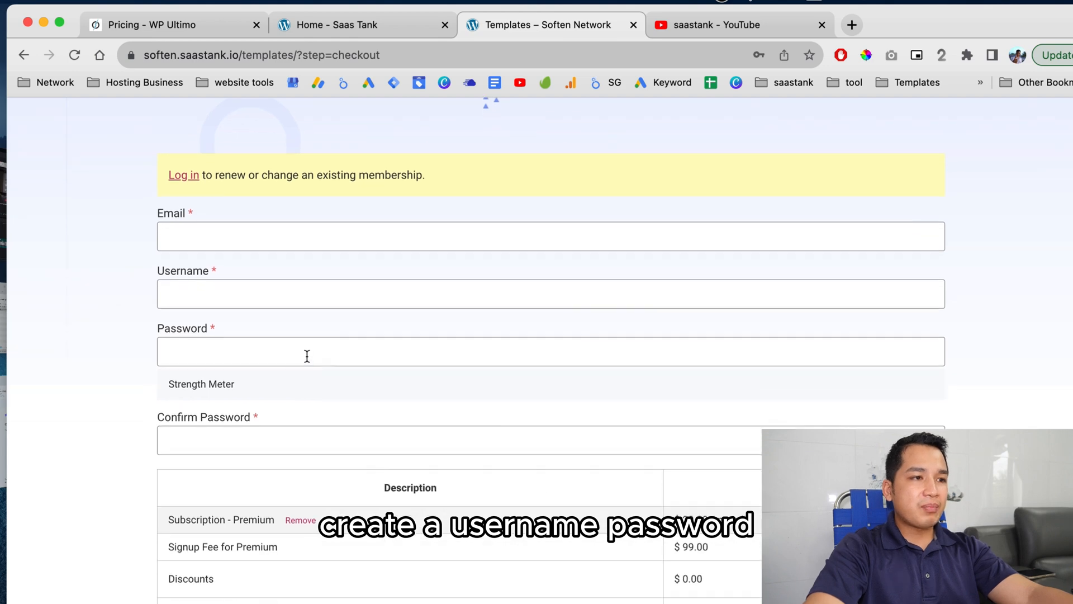
{"action": "scroll", "coordinate": [342, 434], "scroll_direction": "down", "scroll_amount": 3}
{"action": "scroll", "coordinate": [342, 433], "scroll_direction": "down", "scroll_amount": 1}
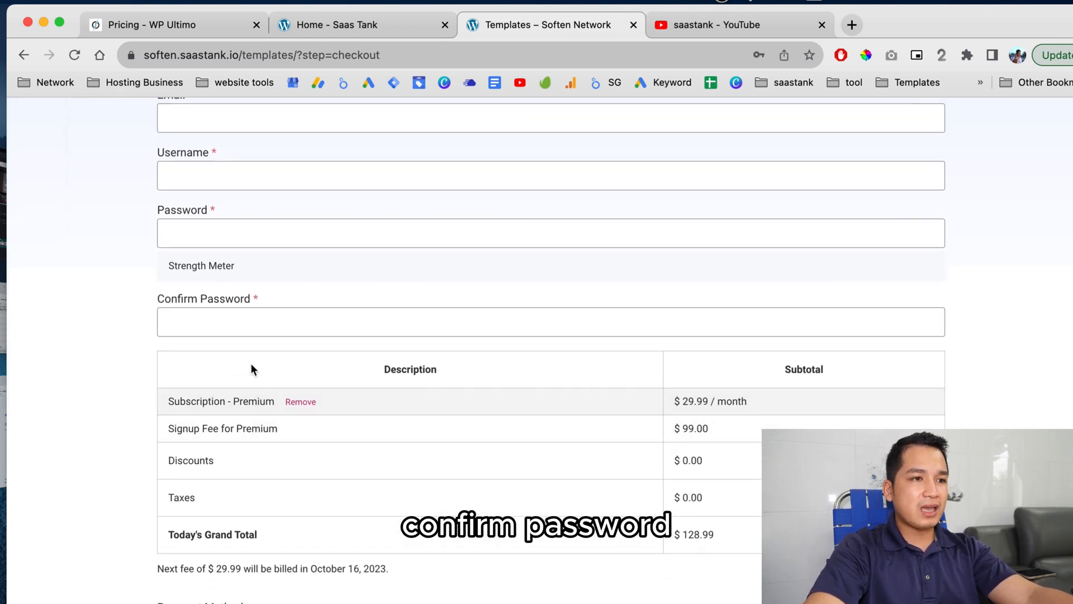
Step: Examine the order summary table, highlighting the Premium plan's signup fee and monthly subscription price
{"action": "left_click_drag", "start_coordinate": [369, 369], "coordinate": [757, 509]}
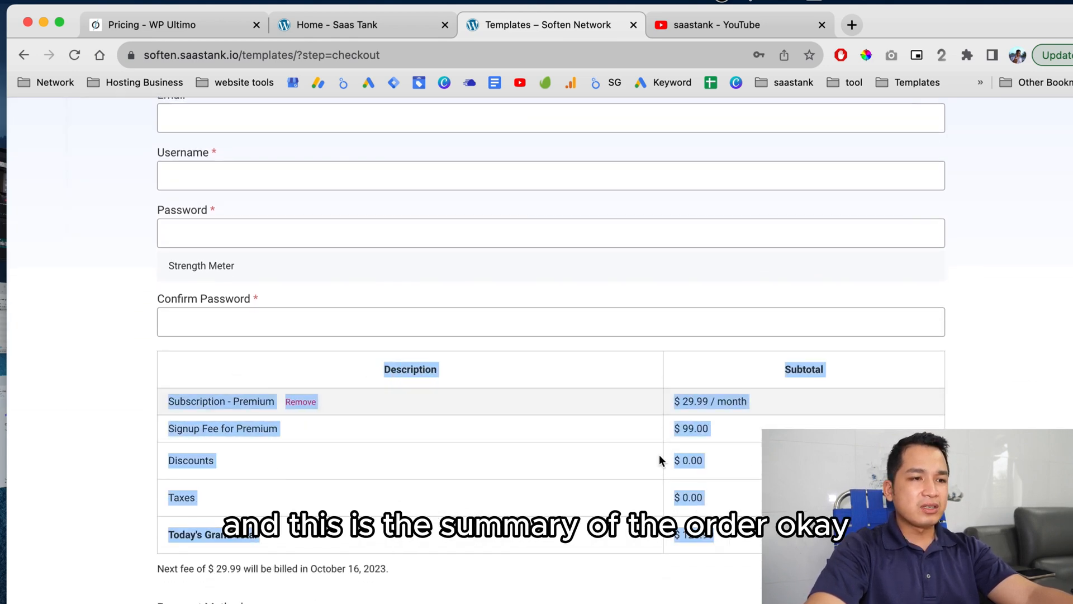
{"action": "scroll", "coordinate": [422, 473], "scroll_direction": "down", "scroll_amount": 2}
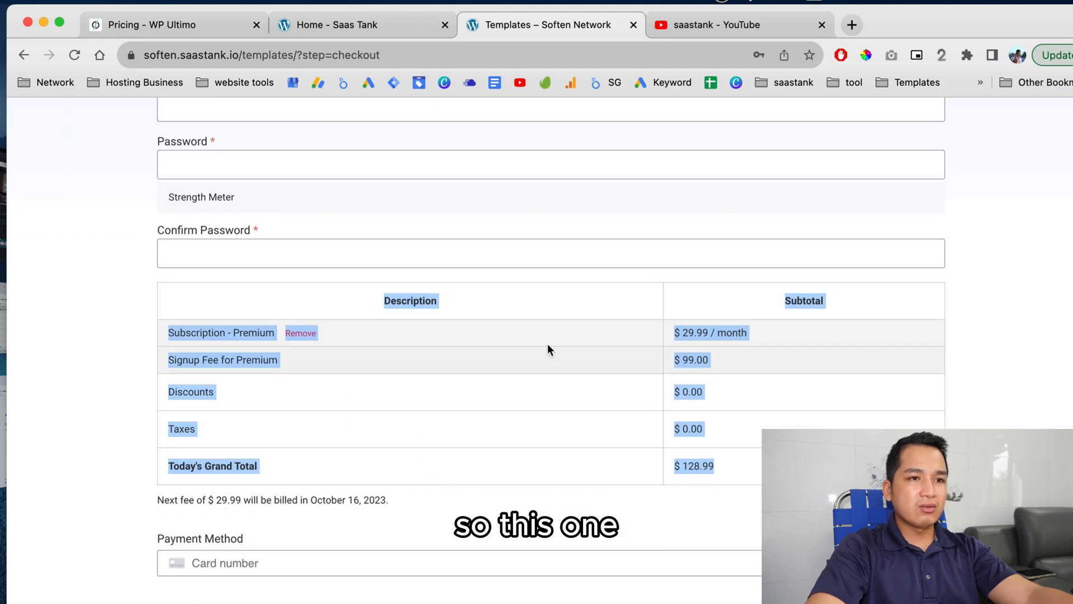
{"action": "left_click", "coordinate": [172, 370]}
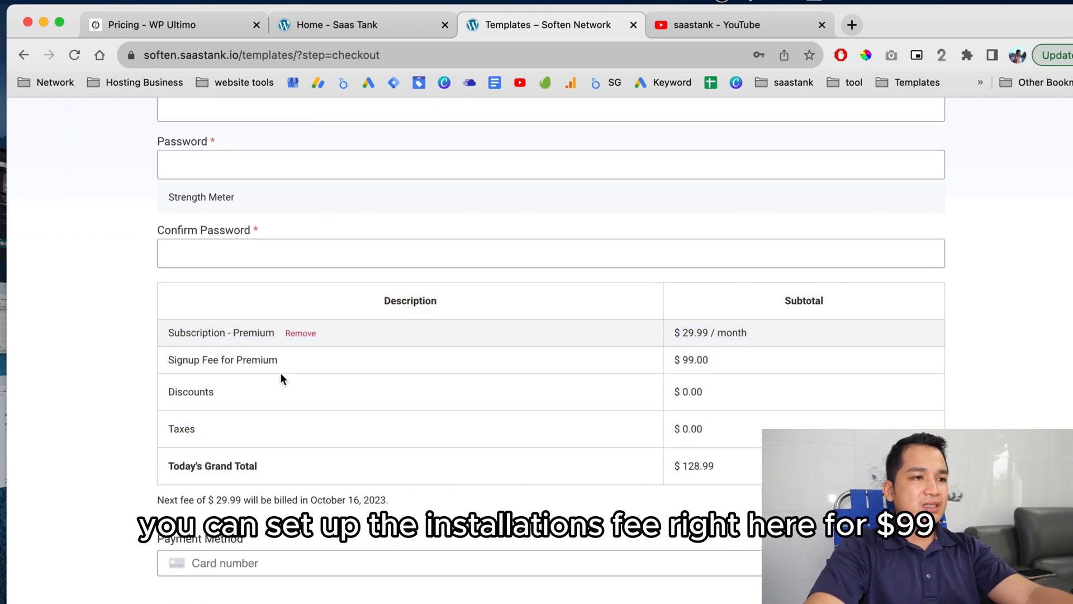
{"action": "mouse_move", "coordinate": [688, 361]}
{"action": "left_mouse_down"}
{"action": "mouse_move", "coordinate": [739, 363]}
{"action": "mouse_move", "coordinate": [674, 361]}
{"action": "left_mouse_up"}
{"action": "left_click_drag", "start_coordinate": [165, 332], "coordinate": [248, 332]}
{"action": "left_click_drag", "start_coordinate": [681, 333], "coordinate": [783, 333]}
{"action": "scroll", "coordinate": [441, 496], "scroll_direction": "down", "scroll_amount": 3}
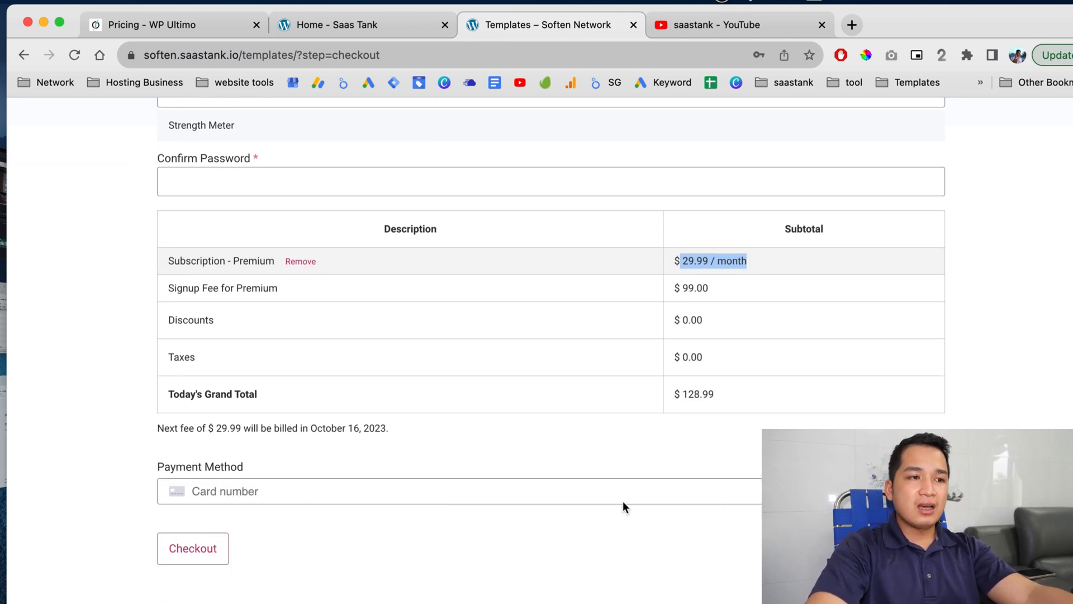
Step: Inspect the card payment field and the checkout option, dismissing the saved card suggestions without entering any payment details
{"action": "left_click", "coordinate": [883, 491]}
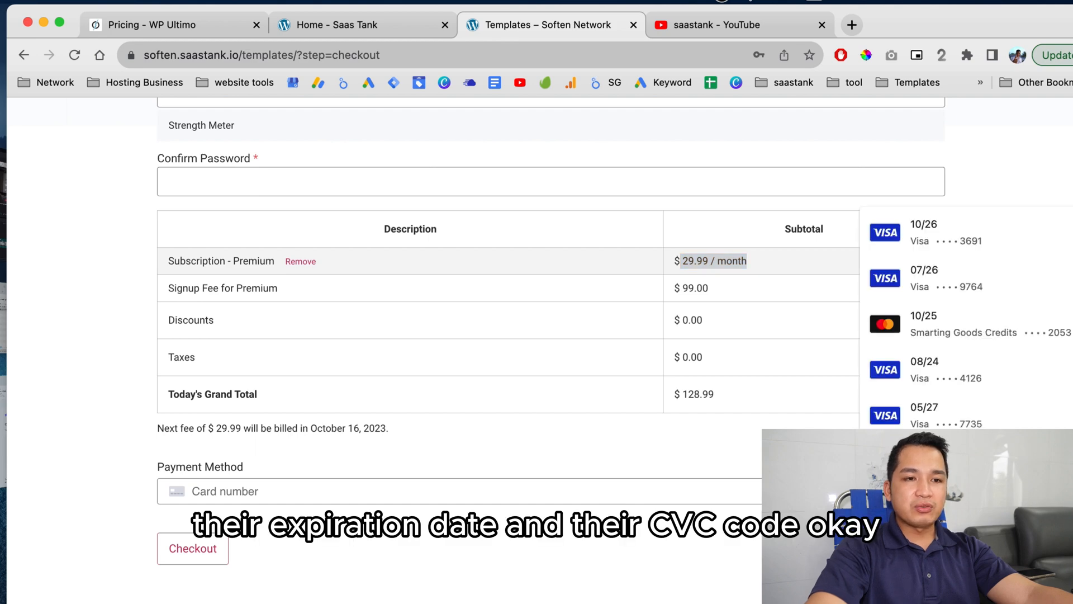
{"action": "left_click", "coordinate": [860, 545]}
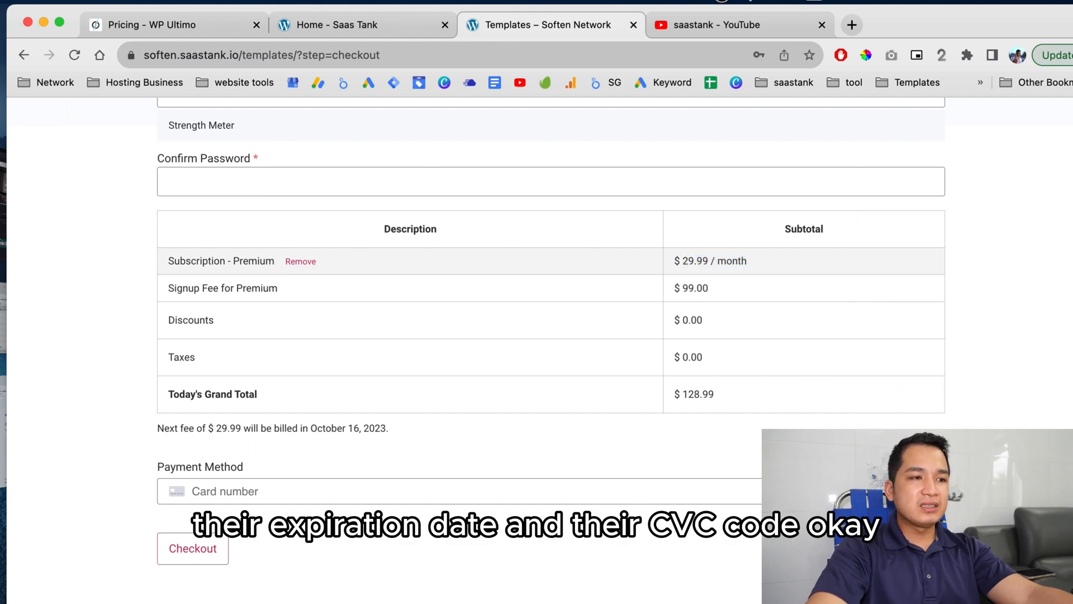
{"action": "scroll", "coordinate": [510, 553], "scroll_direction": "down", "scroll_amount": 2}
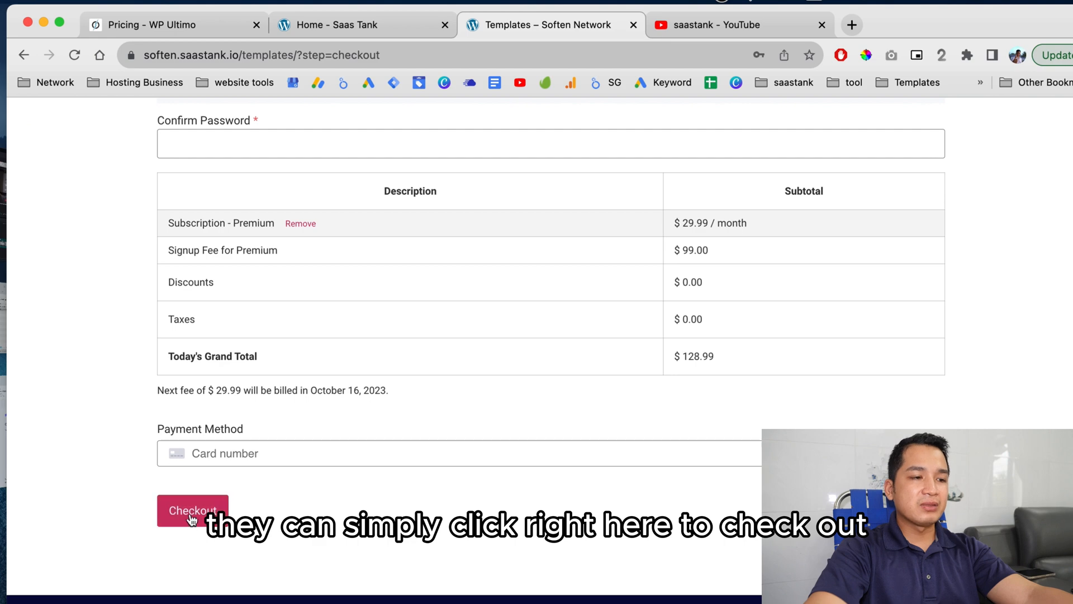
{"action": "scroll", "coordinate": [196, 525], "scroll_direction": "down", "scroll_amount": 1}
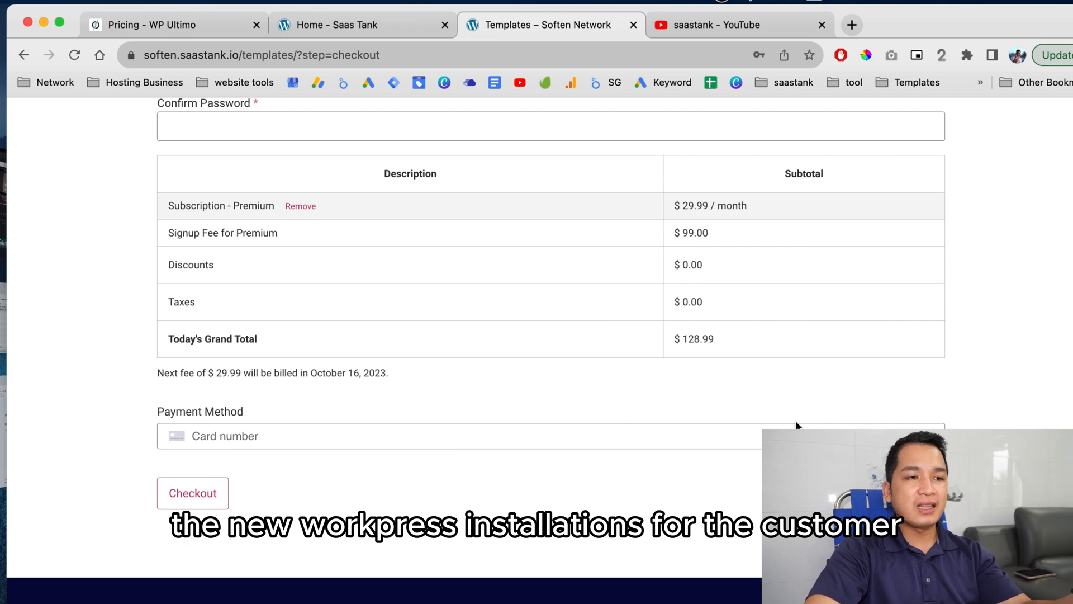
Step: Leave the checkout form for the Soften network's homepage and view its hero section and trusted-teams logos
{"action": "scroll", "coordinate": [796, 421], "scroll_direction": "up", "scroll_amount": 10}
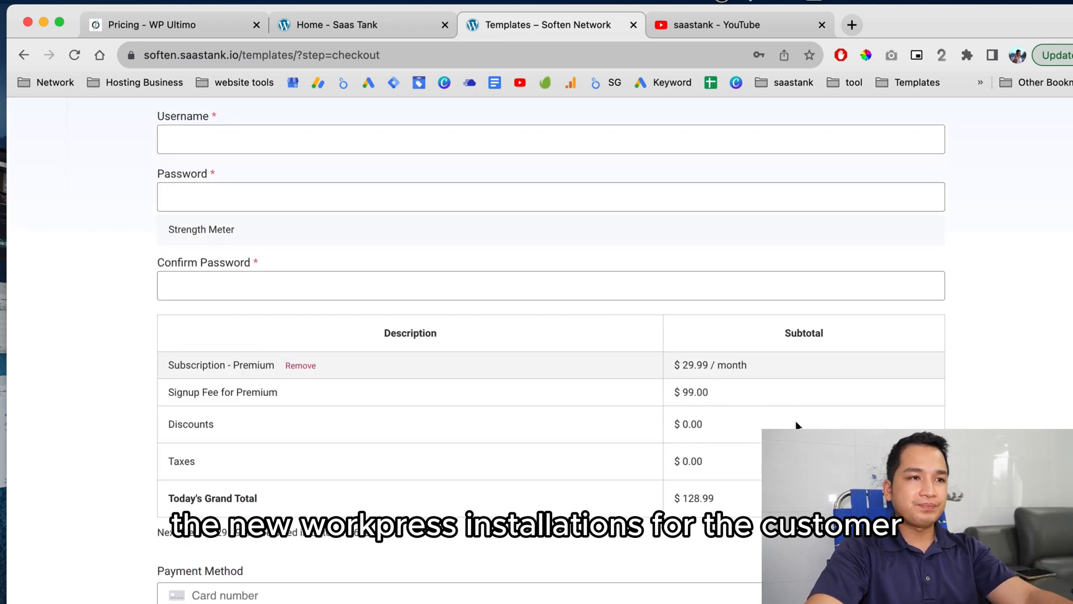
{"action": "left_click", "coordinate": [385, 132]}
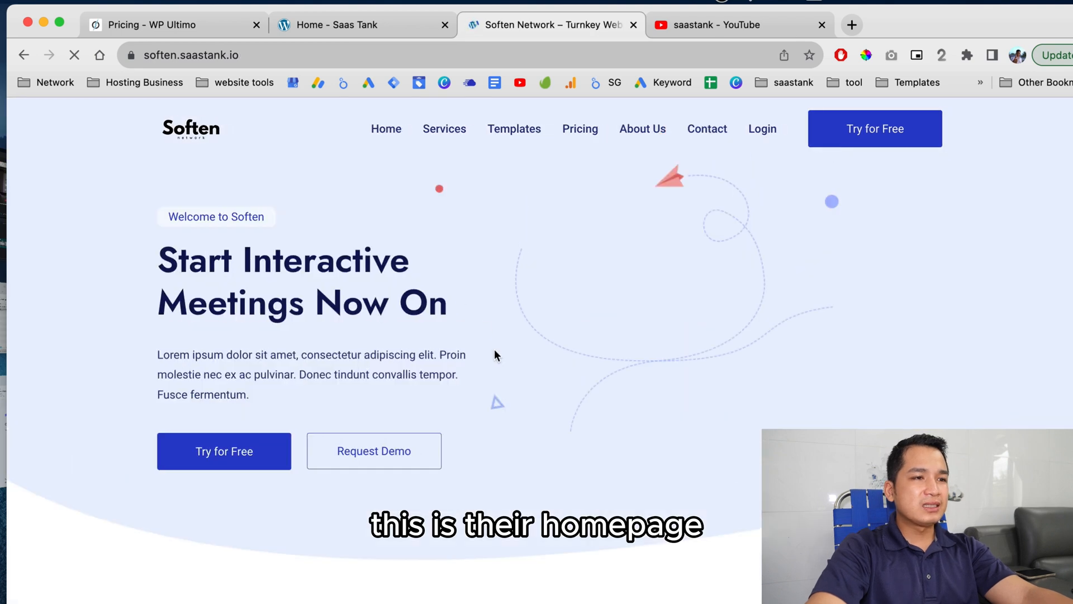
{"action": "scroll", "coordinate": [562, 394], "scroll_direction": "down", "scroll_amount": 4}
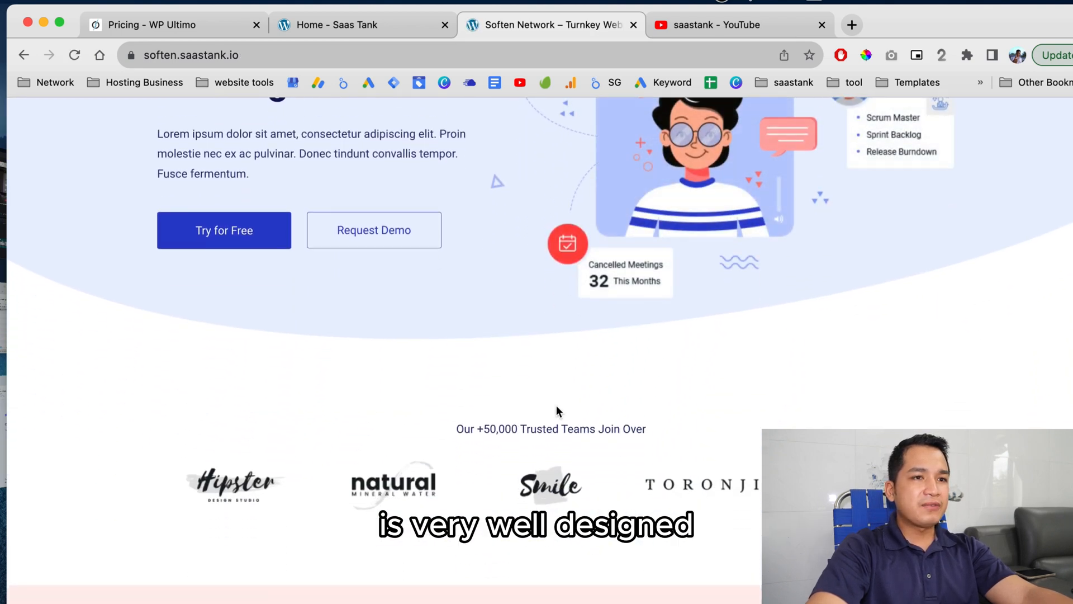
Step: Test the homepage's responsiveness by narrowing the browser window to mobile width, toggling the mobile navigation menu and restoring desktop width
{"action": "left_click_drag", "start_coordinate": [7, 379], "coordinate": [714, 381]}
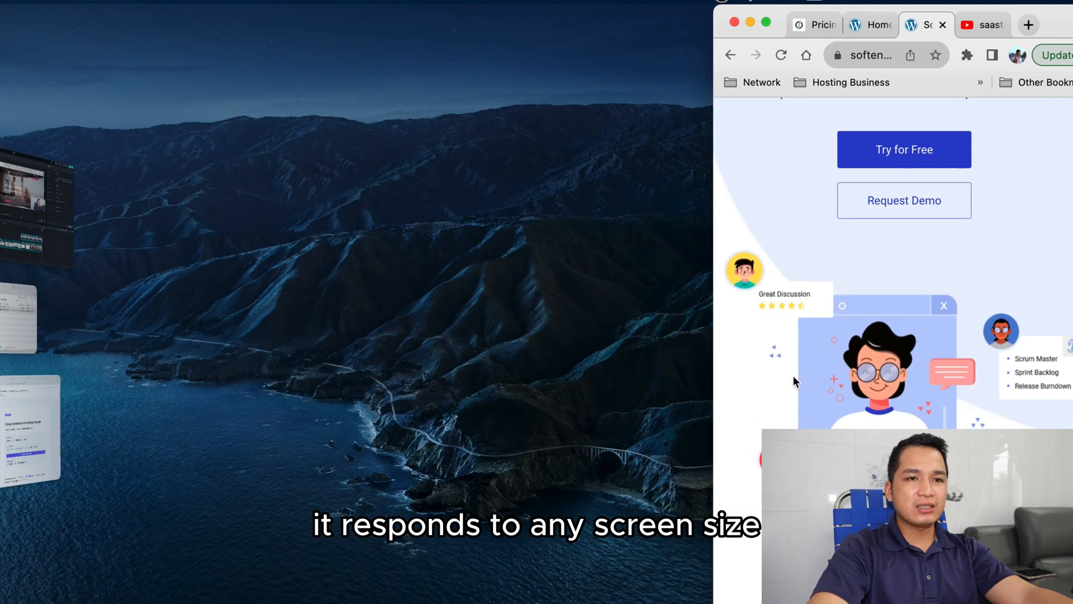
{"action": "scroll", "coordinate": [790, 377], "scroll_direction": "up", "scroll_amount": 5}
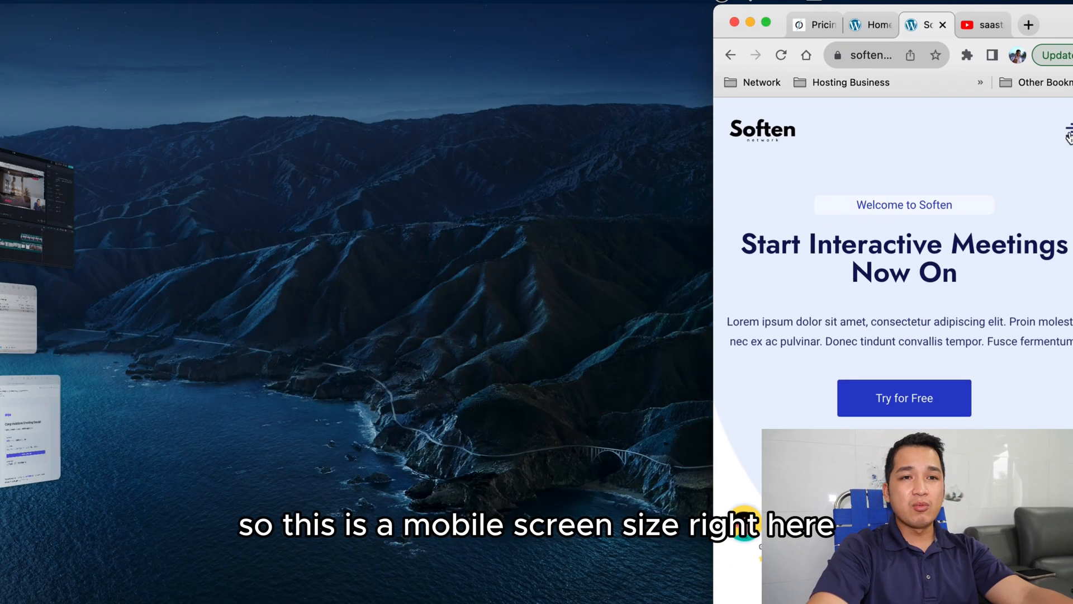
{"action": "left_click", "coordinate": [1069, 134]}
{"action": "left_click", "coordinate": [1069, 134]}
{"action": "left_click_drag", "start_coordinate": [714, 302], "coordinate": [0, 296]}
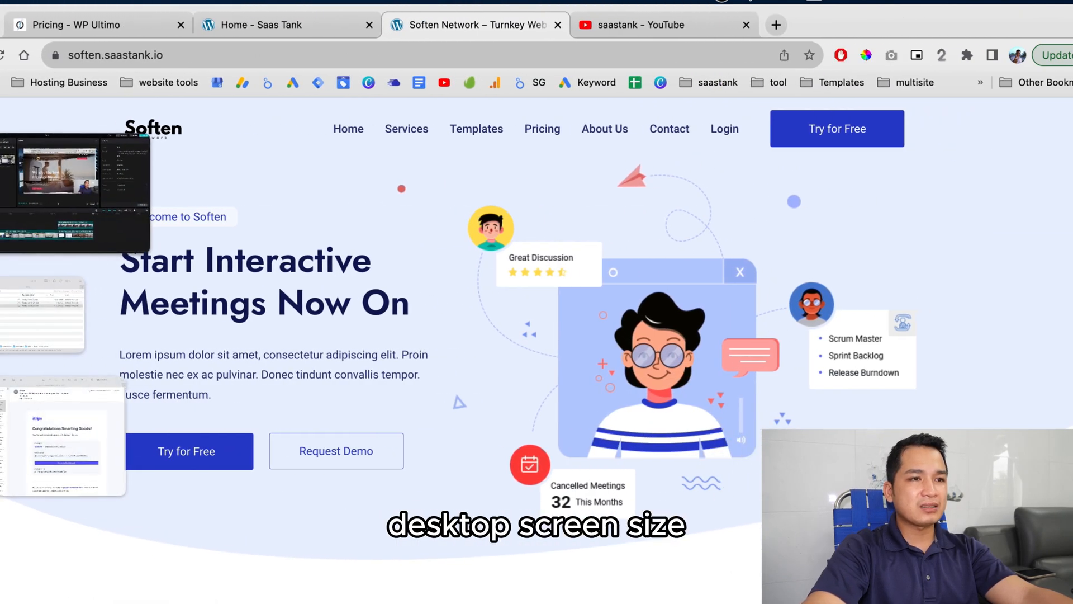
Step: Review the homepage's sections from the hero through the dashboard image, testimonial and integrations to the closing call to action
{"action": "scroll", "coordinate": [728, 448], "scroll_direction": "down", "scroll_amount": 6}
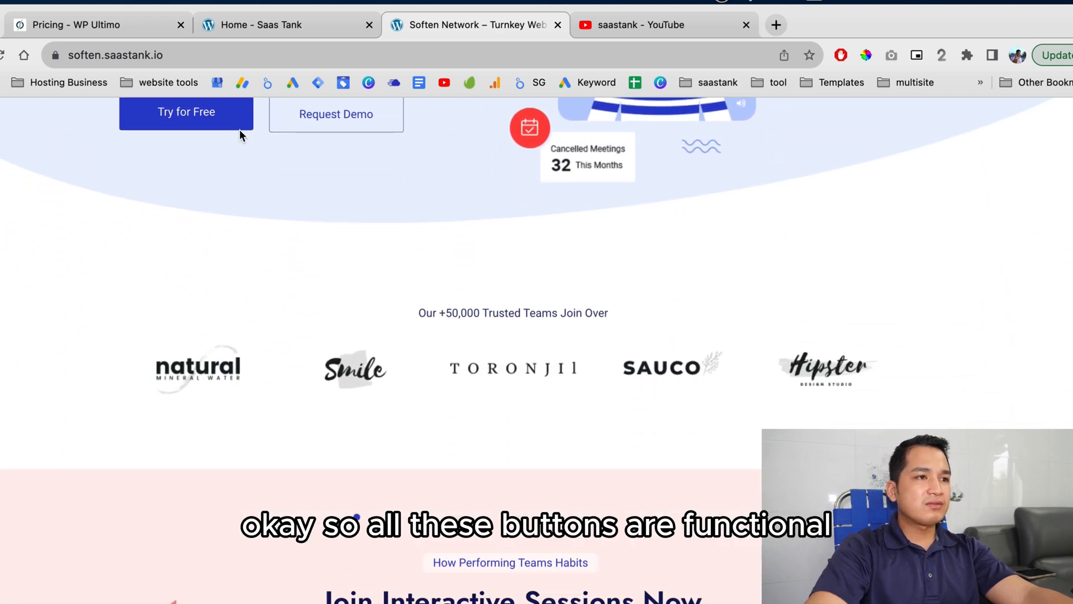
{"action": "scroll", "coordinate": [386, 257], "scroll_direction": "down", "scroll_amount": 5}
{"action": "scroll", "coordinate": [385, 256], "scroll_direction": "down", "scroll_amount": 6}
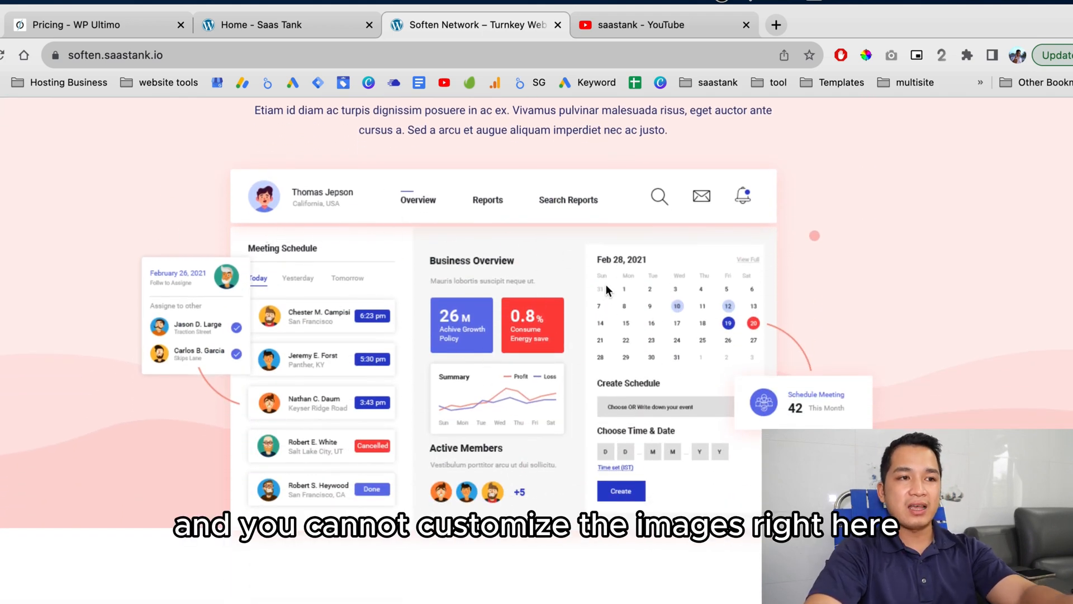
{"action": "scroll", "coordinate": [534, 360], "scroll_direction": "down", "scroll_amount": 1}
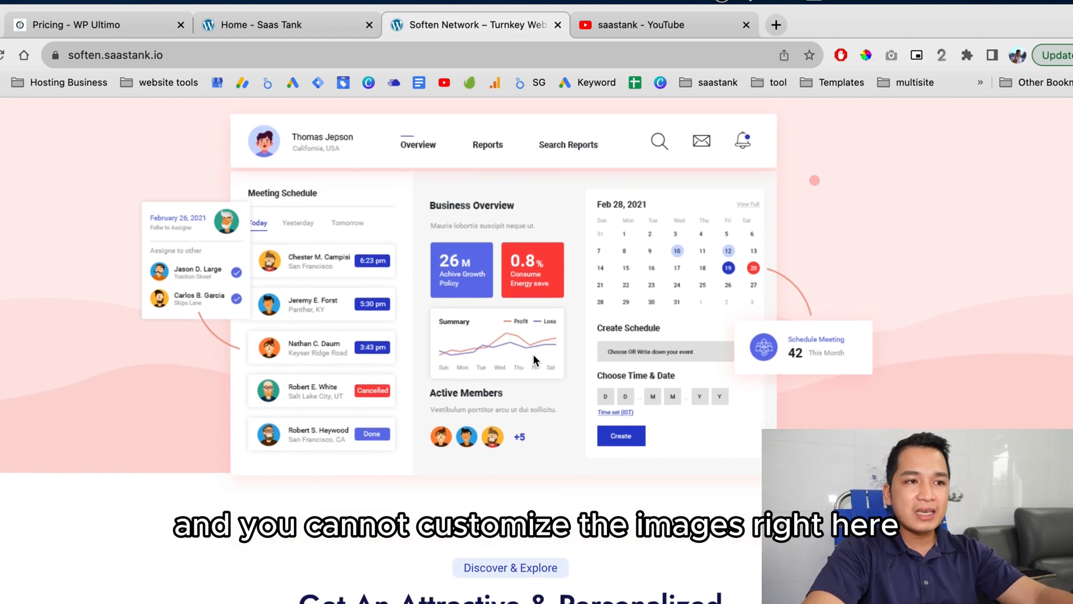
{"action": "scroll", "coordinate": [536, 353], "scroll_direction": "down", "scroll_amount": 6}
{"action": "scroll", "coordinate": [539, 360], "scroll_direction": "down", "scroll_amount": 20}
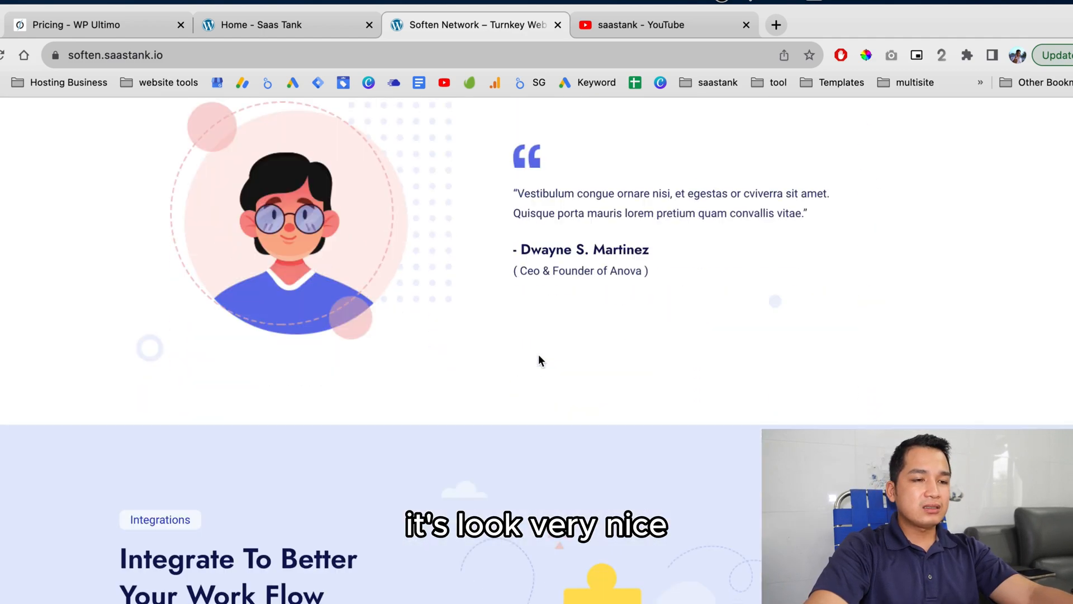
{"action": "scroll", "coordinate": [539, 360], "scroll_direction": "down", "scroll_amount": 18}
{"action": "scroll", "coordinate": [539, 361], "scroll_direction": "down", "scroll_amount": 2}
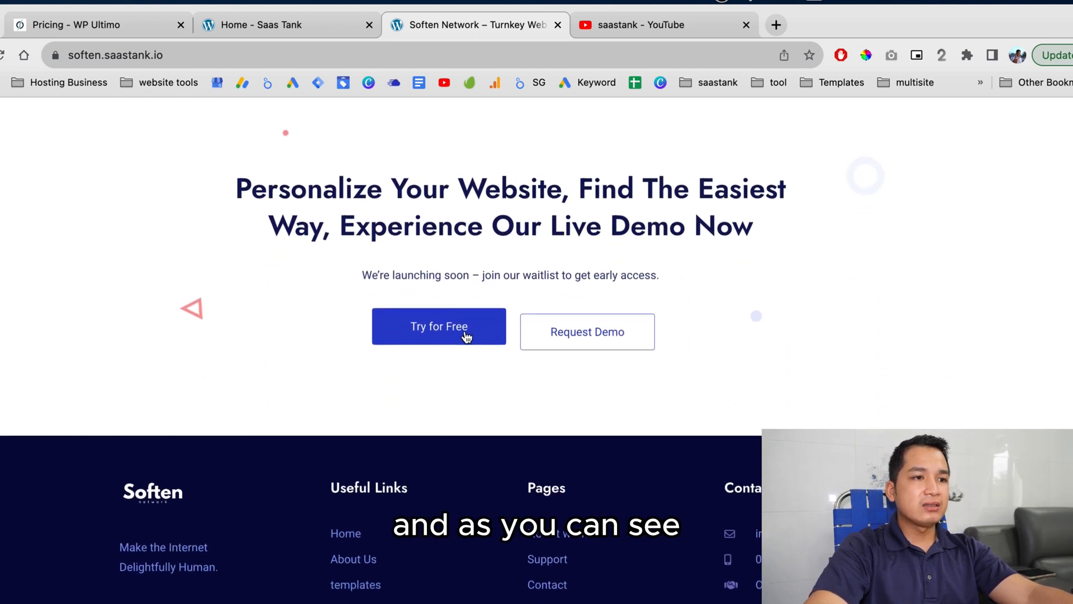
Step: Follow the Try for Free link above the footer to the templates page, highlight its heading and look over the template cards
{"action": "left_click", "coordinate": [435, 331]}
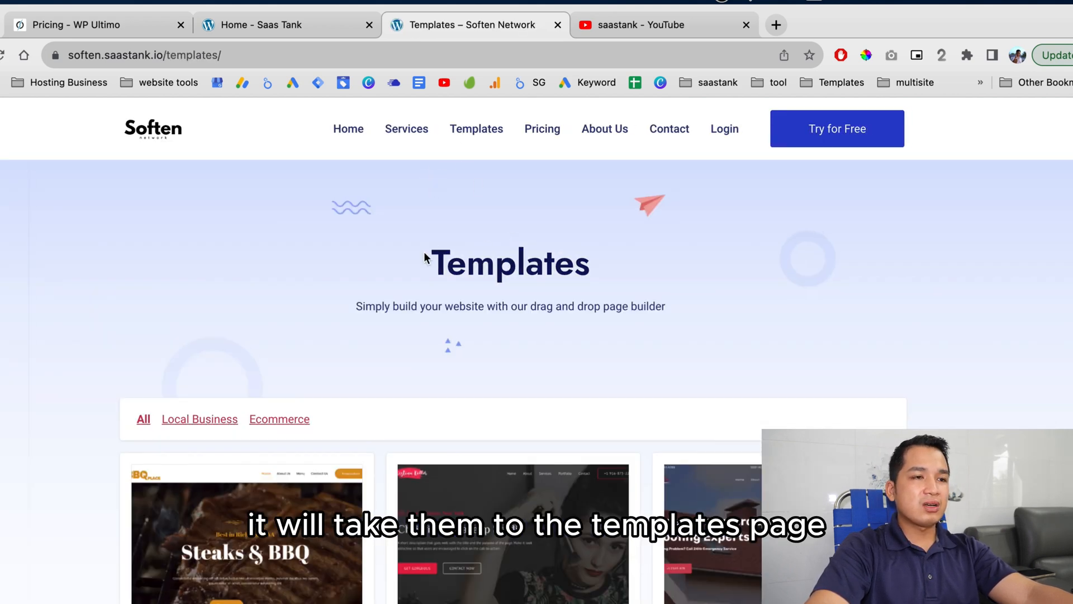
{"action": "left_click_drag", "start_coordinate": [425, 254], "coordinate": [637, 279]}
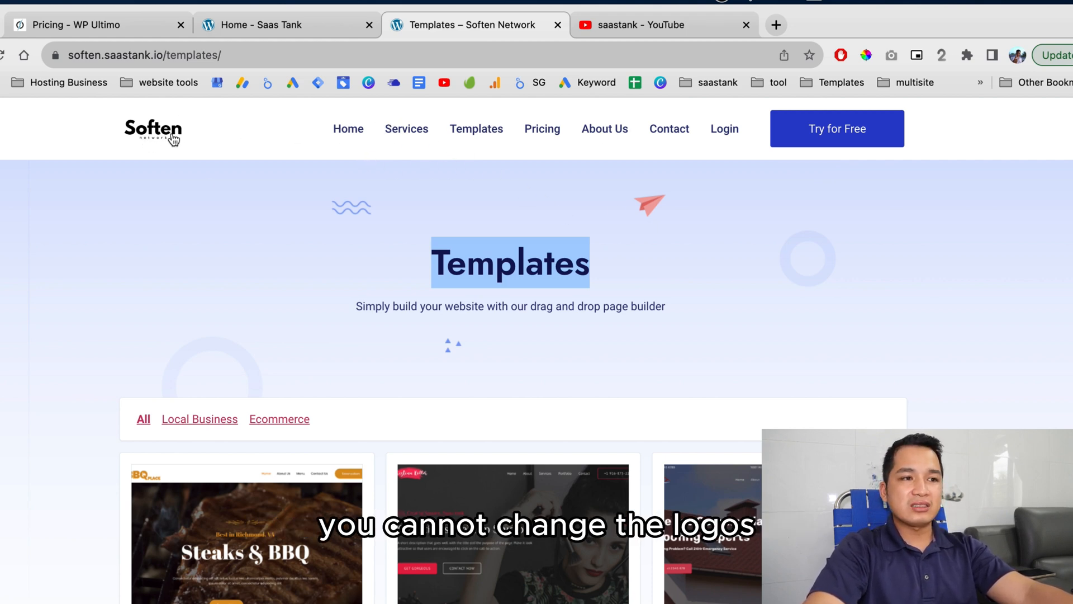
{"action": "scroll", "coordinate": [476, 279], "scroll_direction": "down", "scroll_amount": 1}
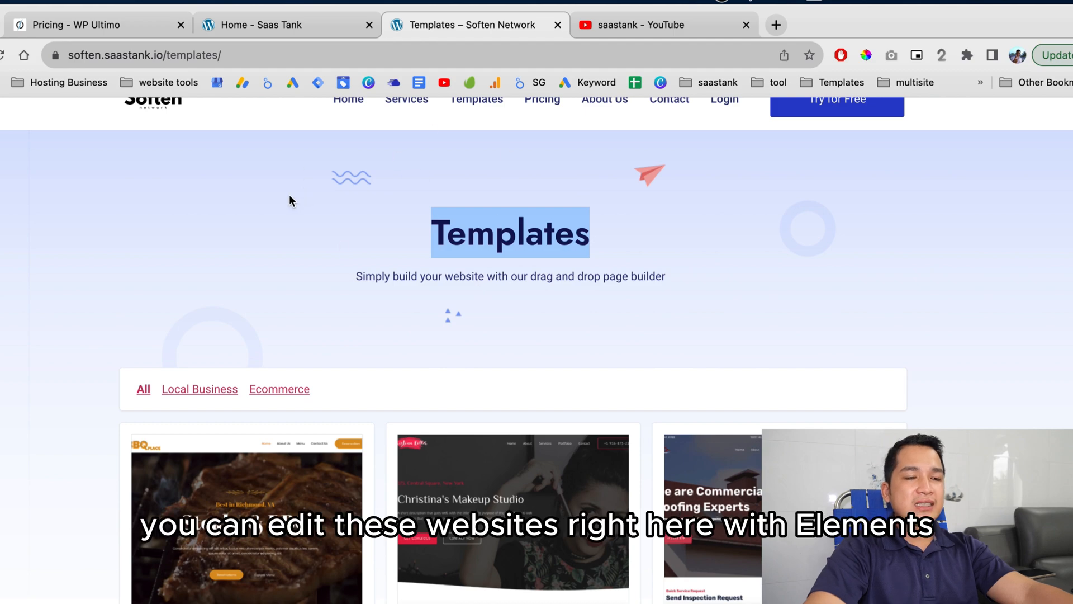
{"action": "scroll", "coordinate": [925, 369], "scroll_direction": "down", "scroll_amount": 10}
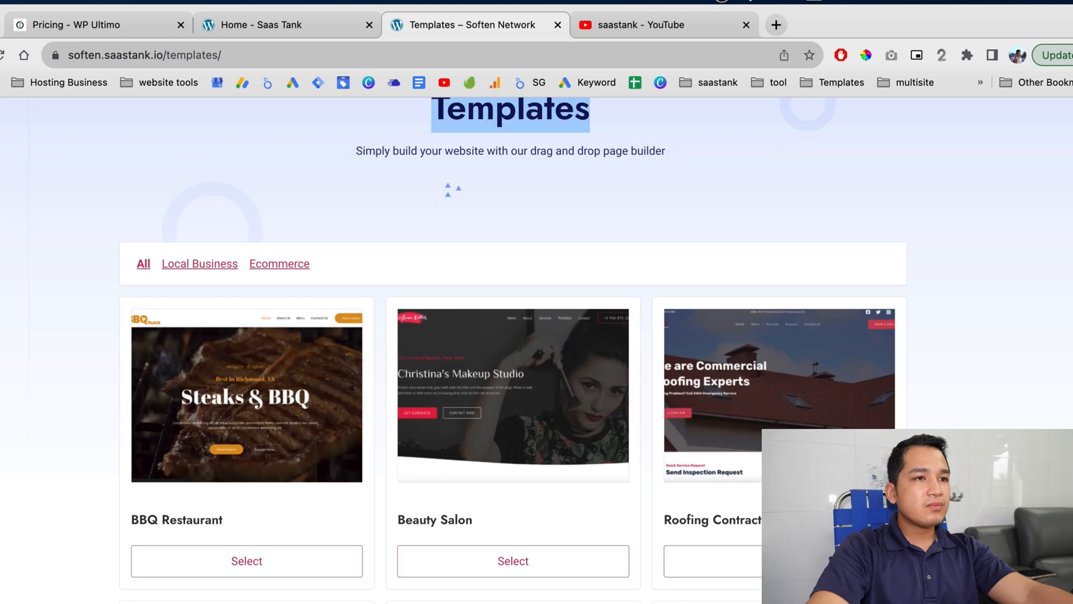
{"action": "scroll", "coordinate": [740, 221], "scroll_direction": "up", "scroll_amount": 3}
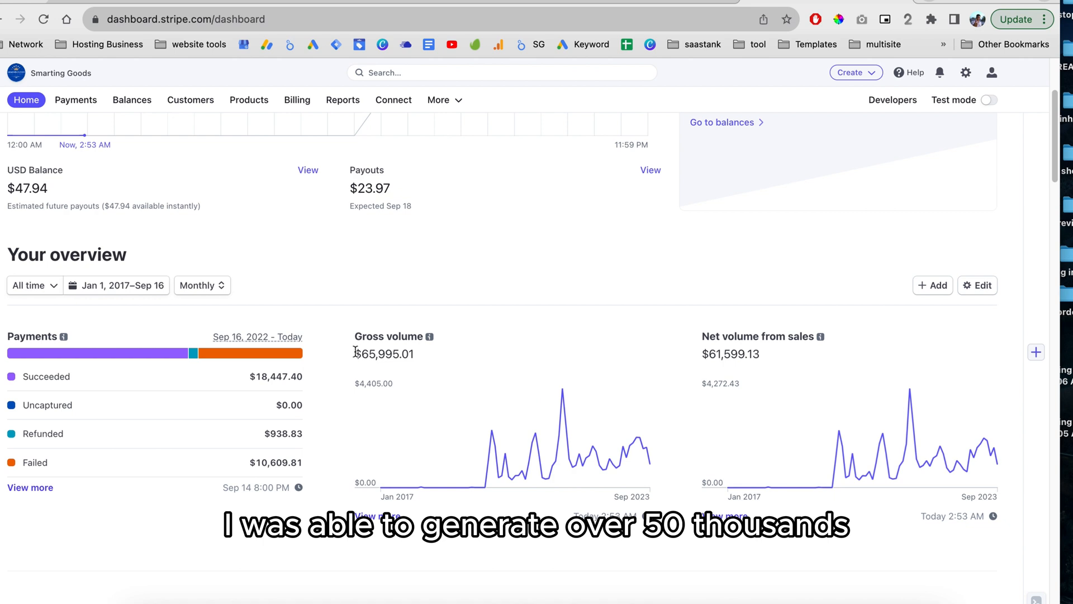
Step: On the Stripe dashboard, highlight the all-time net volume from sales figure, then clear the selection
{"action": "left_click_drag", "start_coordinate": [700, 355], "coordinate": [770, 355]}
{"action": "left_click", "coordinate": [786, 362]}
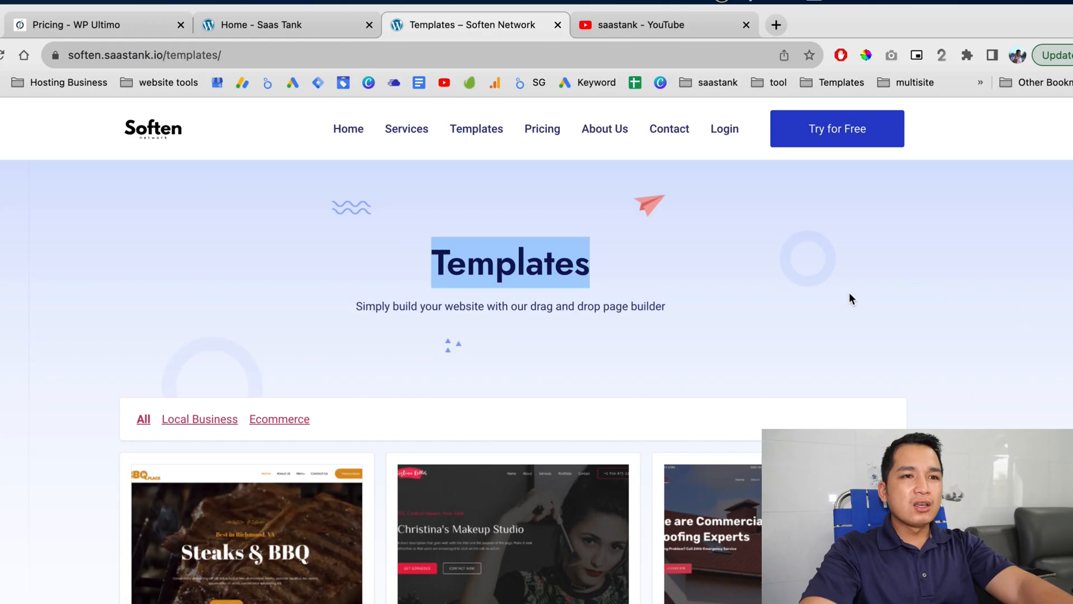
{"action": "left_click", "coordinate": [813, 284]}
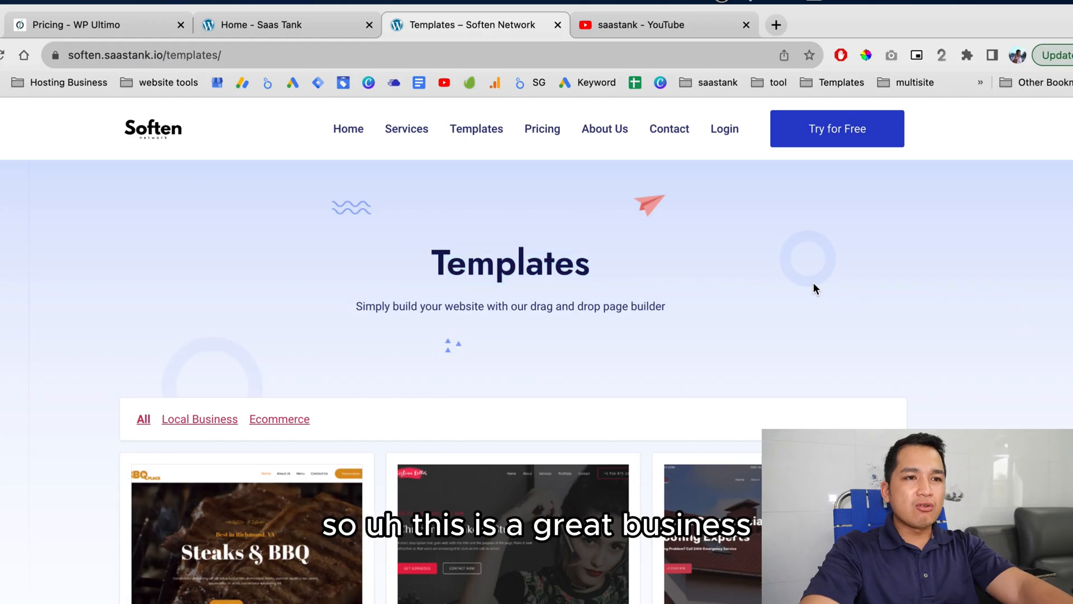
{"action": "left_click_drag", "start_coordinate": [684, 313], "coordinate": [513, 304]}
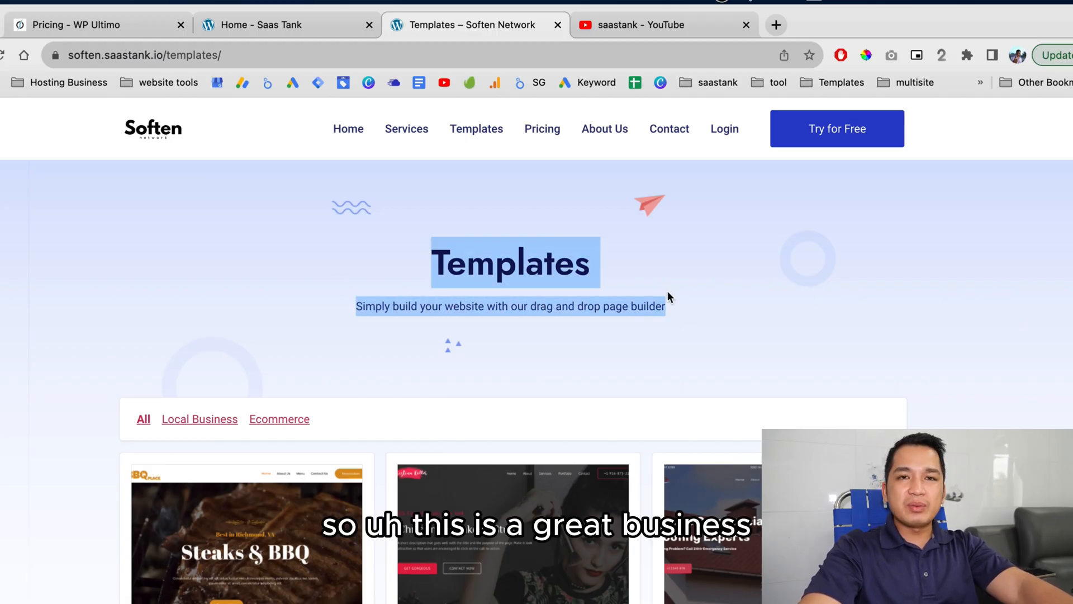